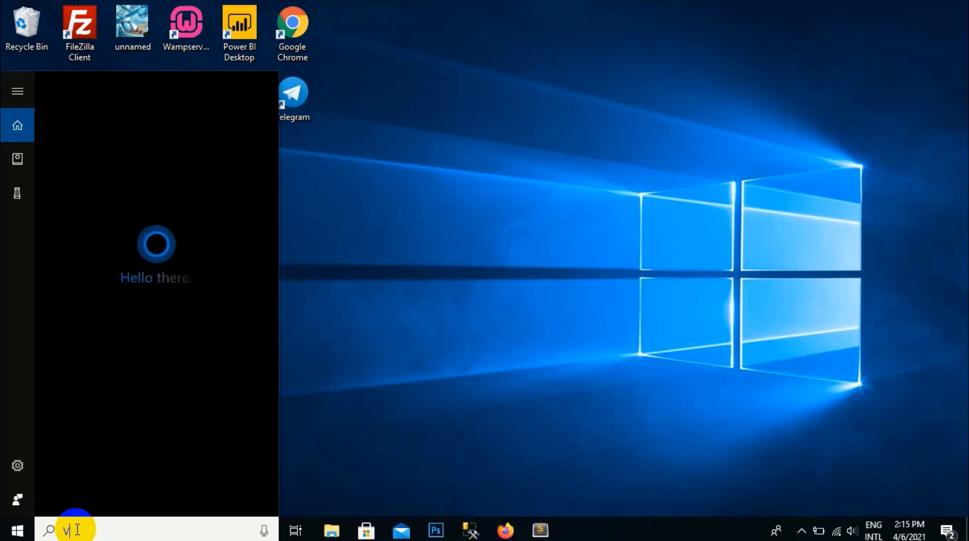
# Search for and open the Video Editor app, and maximize its window.
pyautogui.write('IDEO')
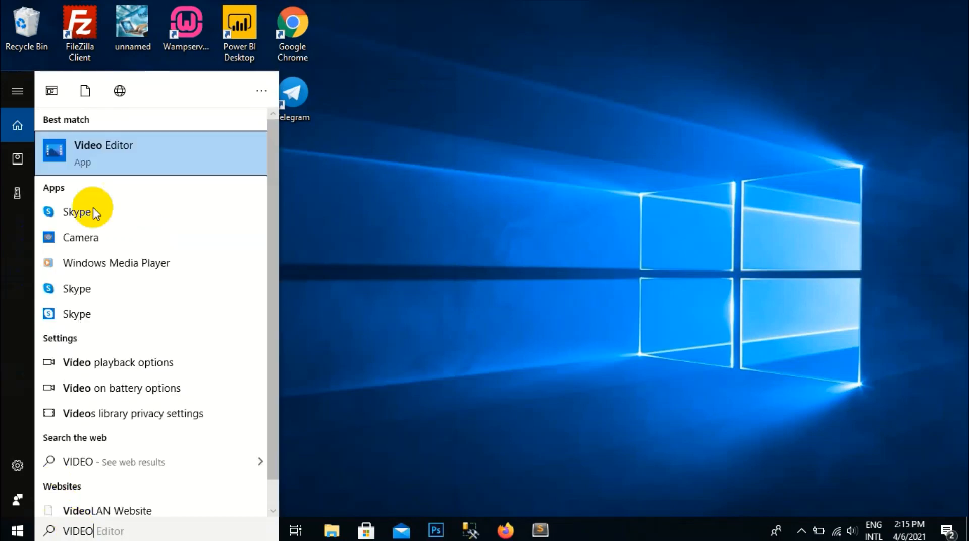
pyautogui.click(109, 150)
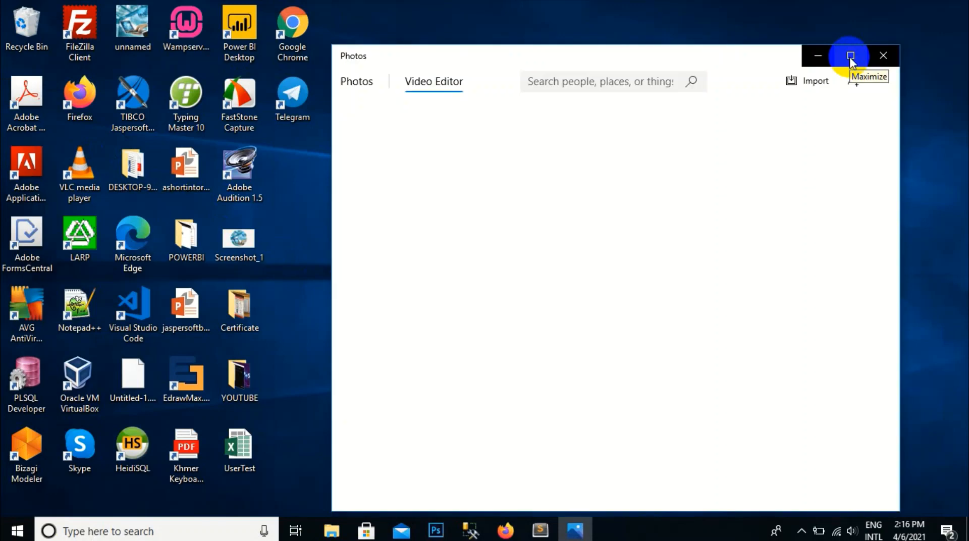
pyautogui.click(850, 57)
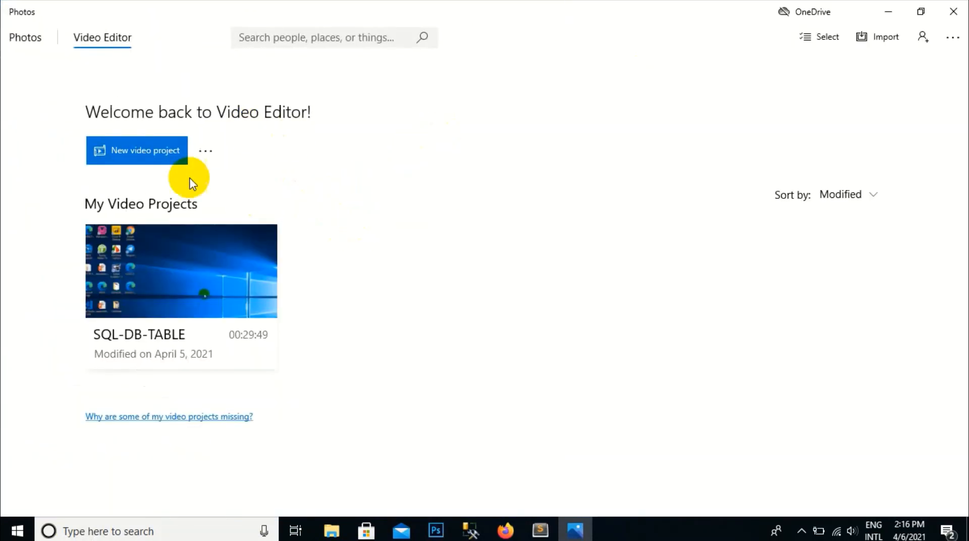
# Create a new video project named Video_Window10.
pyautogui.click(150, 150)
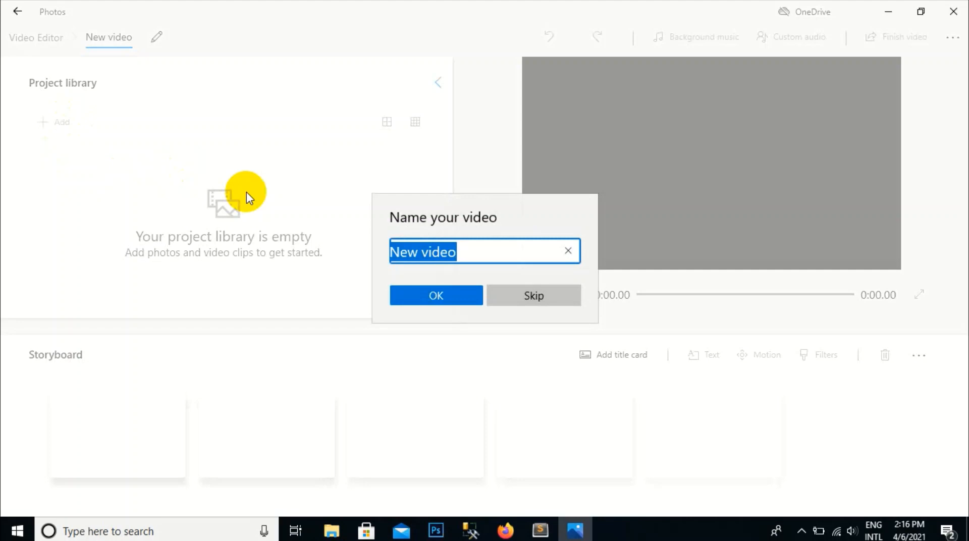
pyautogui.write('V')
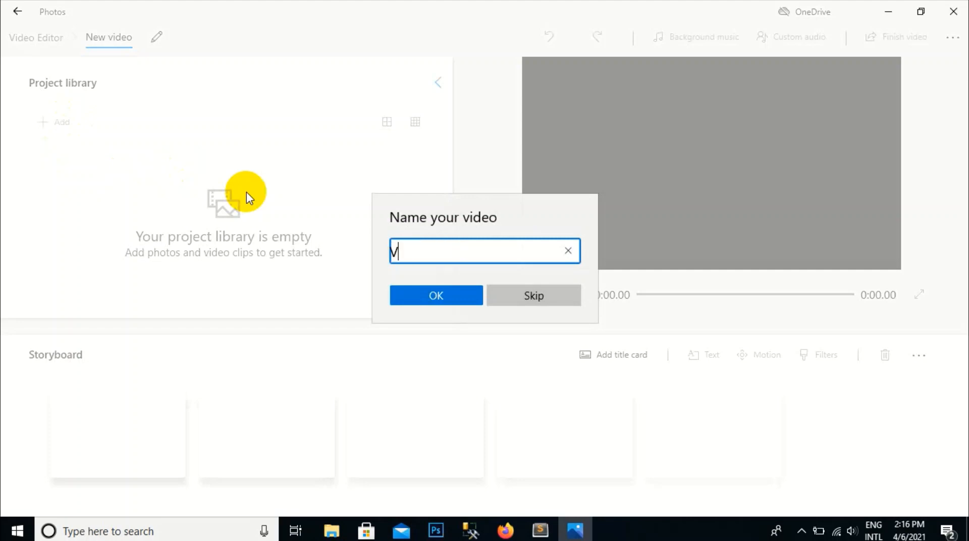
pyautogui.write('ideo_Window10')
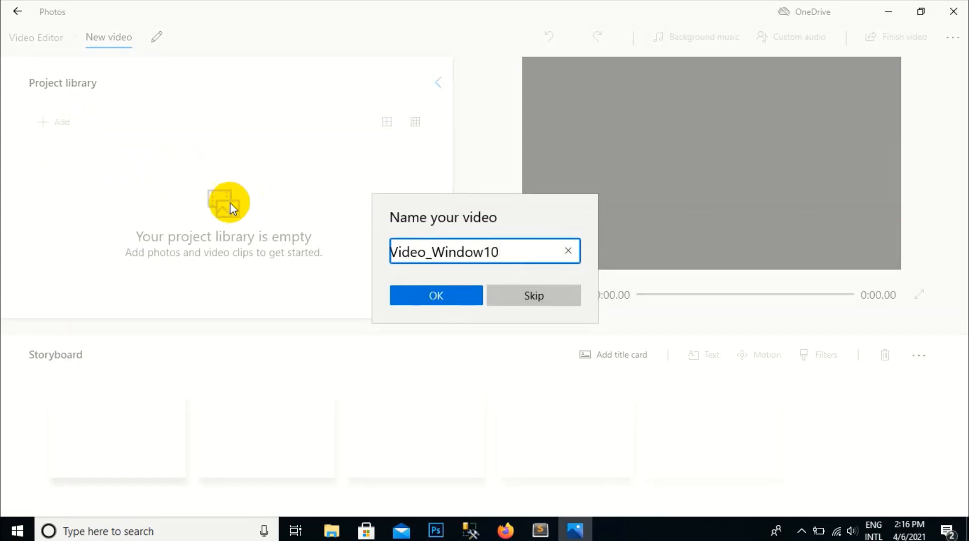
pyautogui.click(423, 298)
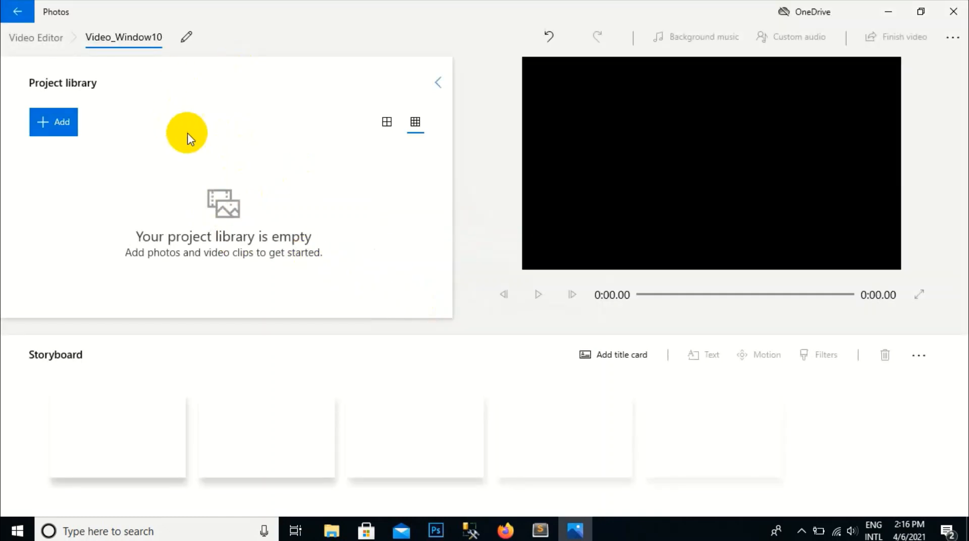
# Add the video file HOW TO UPLOAD VIDEO ON YOUTUBE from this PC to the project library.
pyautogui.click(53, 129)
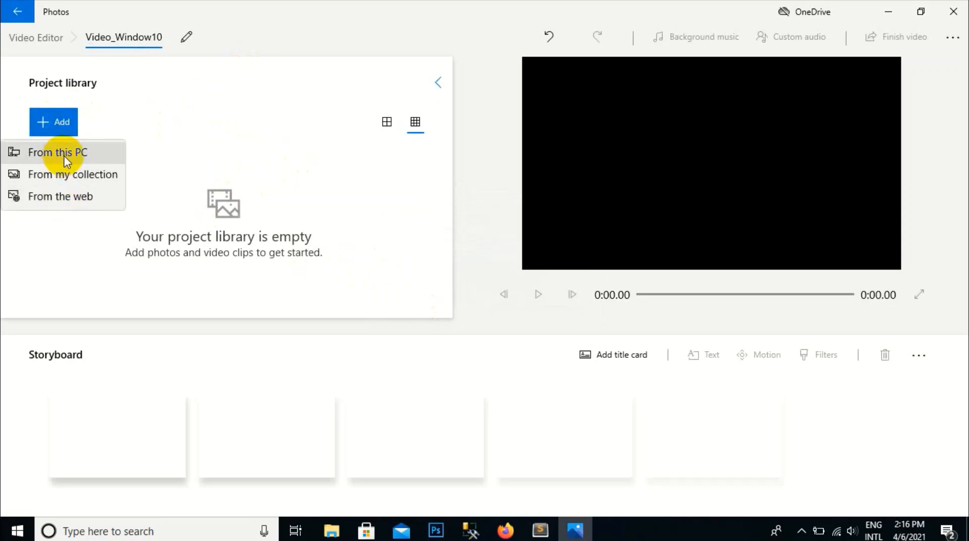
pyautogui.click(65, 161)
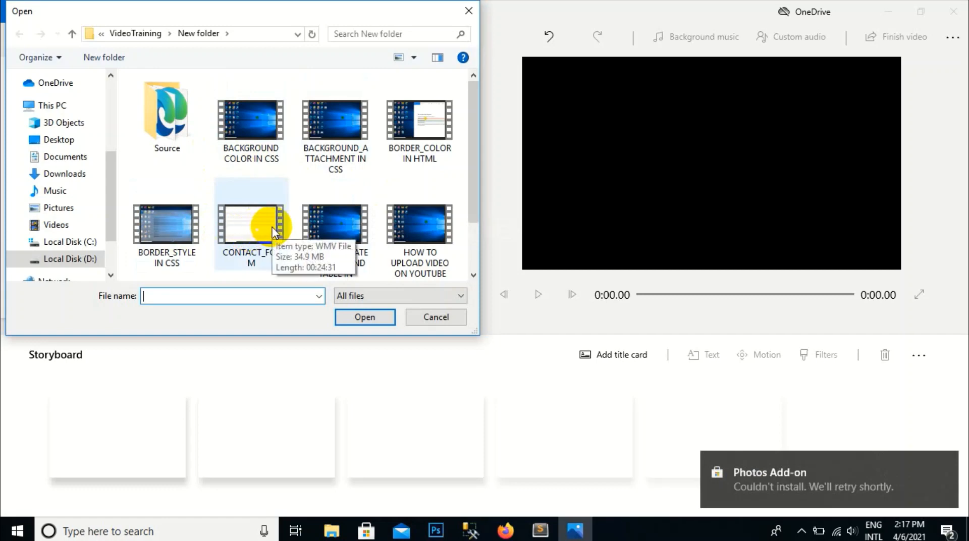
pyautogui.click(417, 220)
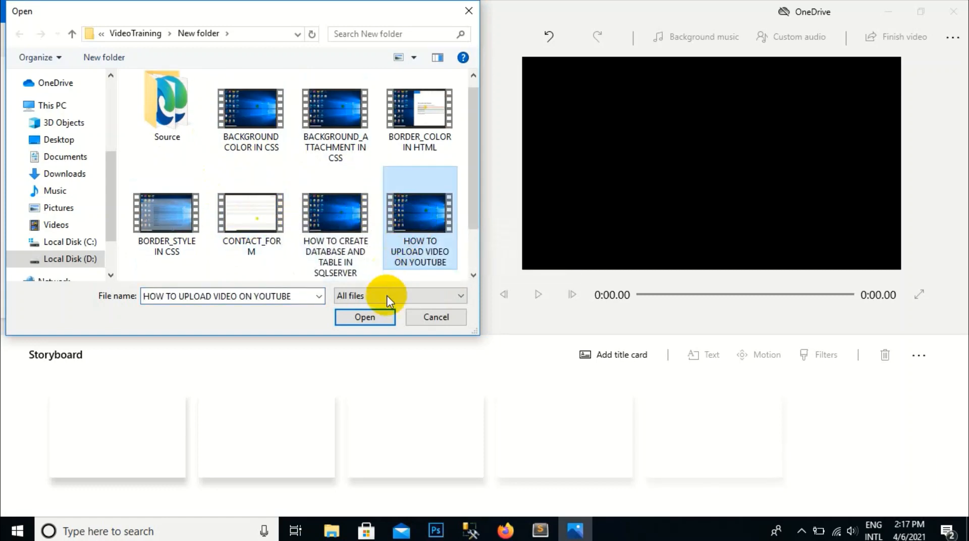
pyautogui.click(373, 317)
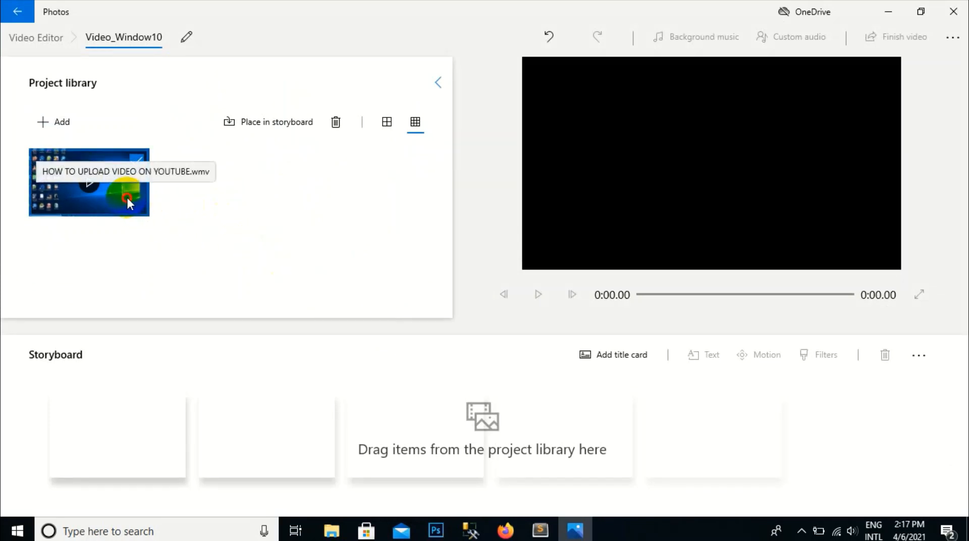
# Place the imported clip in the storyboard and play its opening seconds in the preview.
pyautogui.click(132, 246)
pyautogui.moveTo(131, 246); pyautogui.dragTo(142, 438)
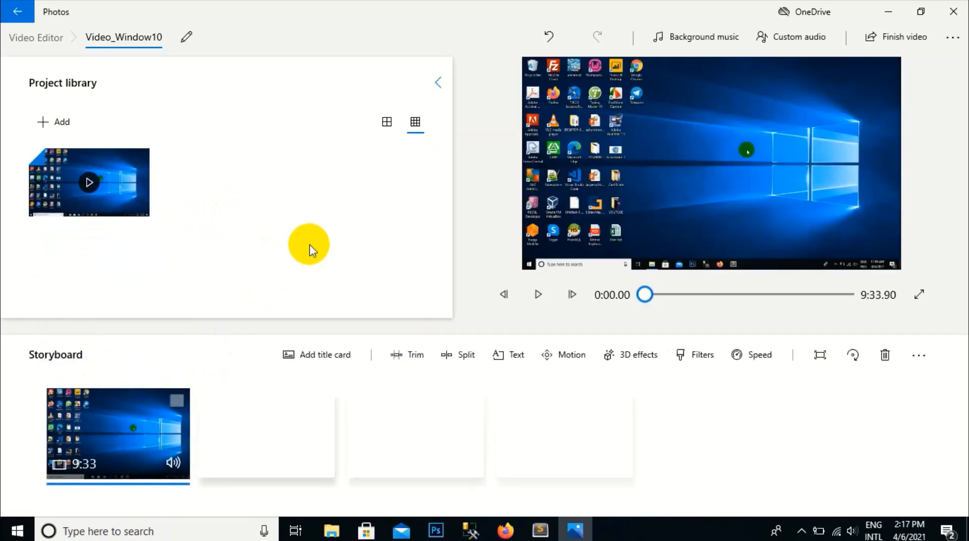
pyautogui.click(532, 295)
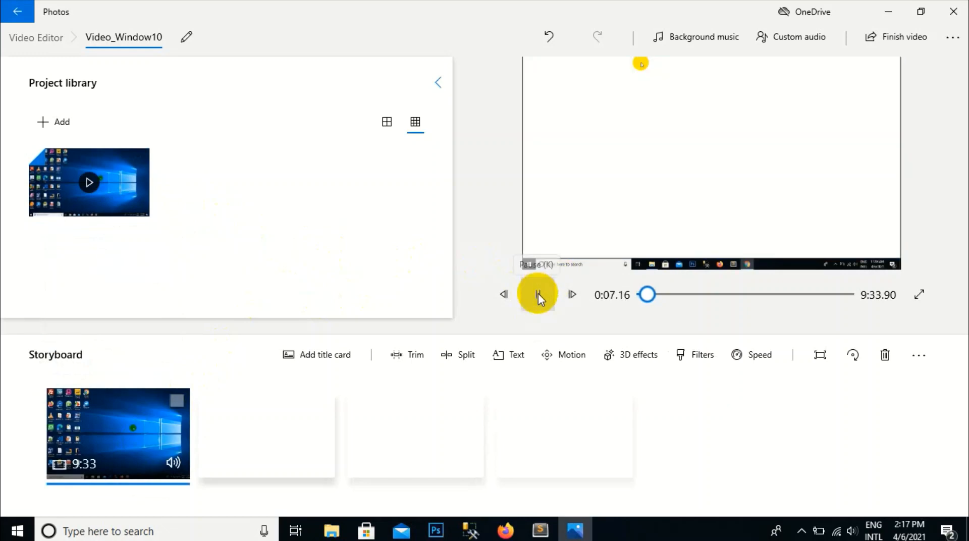
pyautogui.click(538, 293)
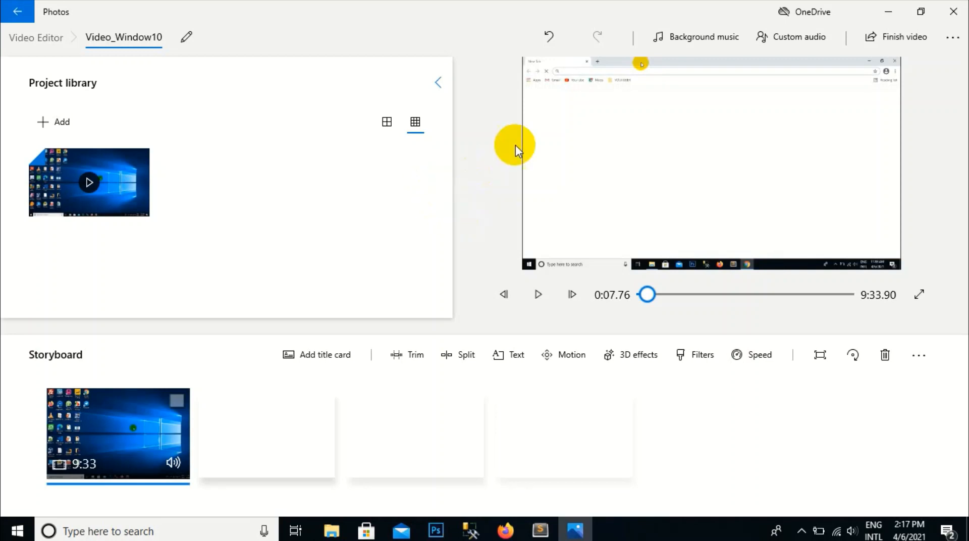
# Add the Happy Beat track as background music and briefly preview the video from the beginning.
pyautogui.click(679, 39)
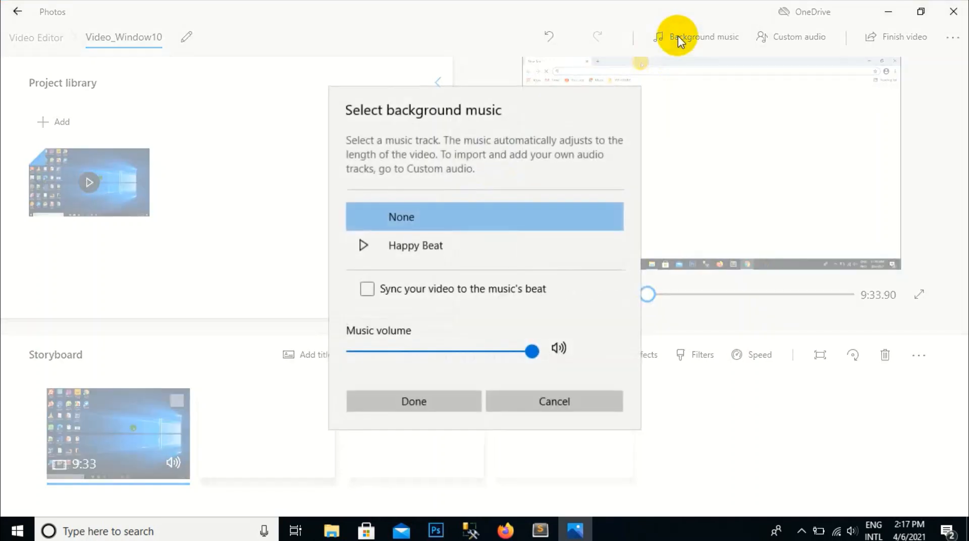
pyautogui.click(362, 246)
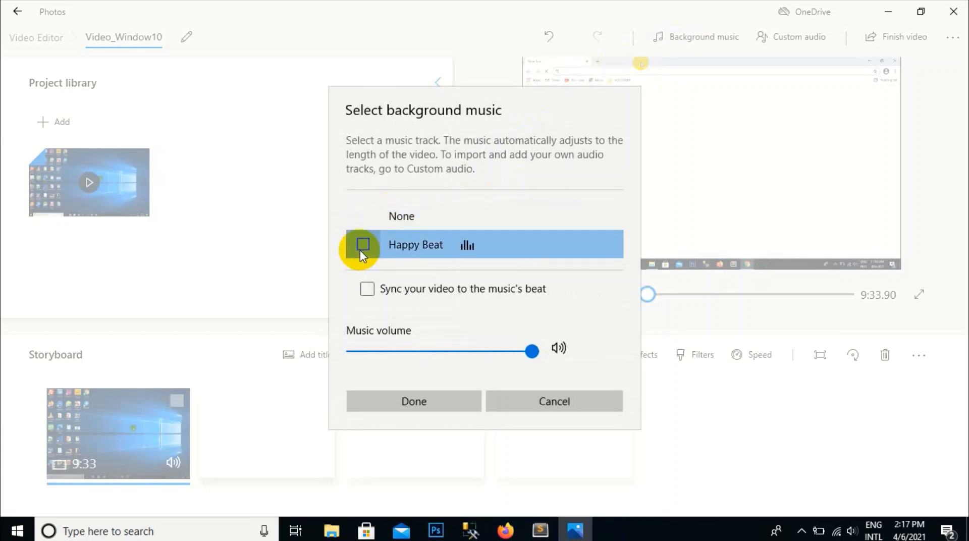
pyautogui.click(433, 402)
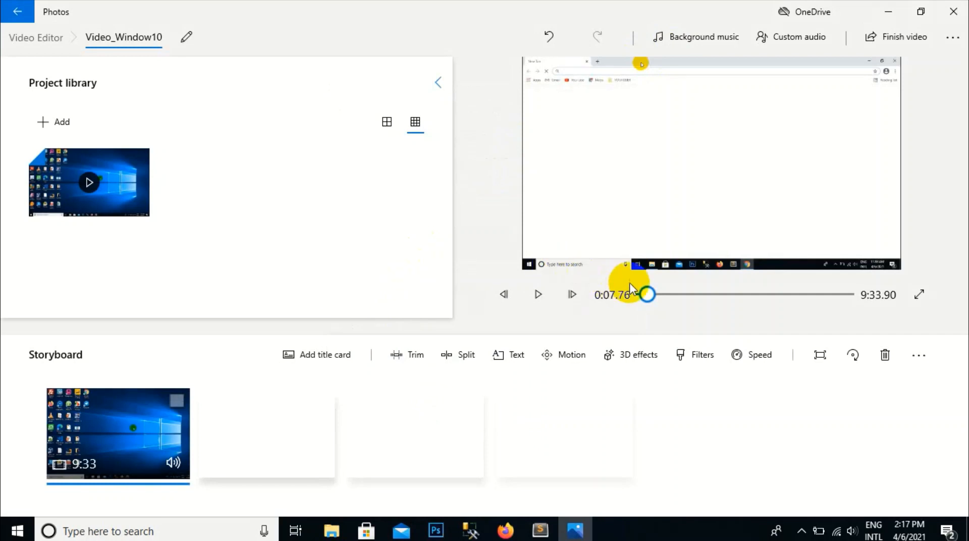
pyautogui.moveTo(648, 295); pyautogui.dragTo(612, 295)
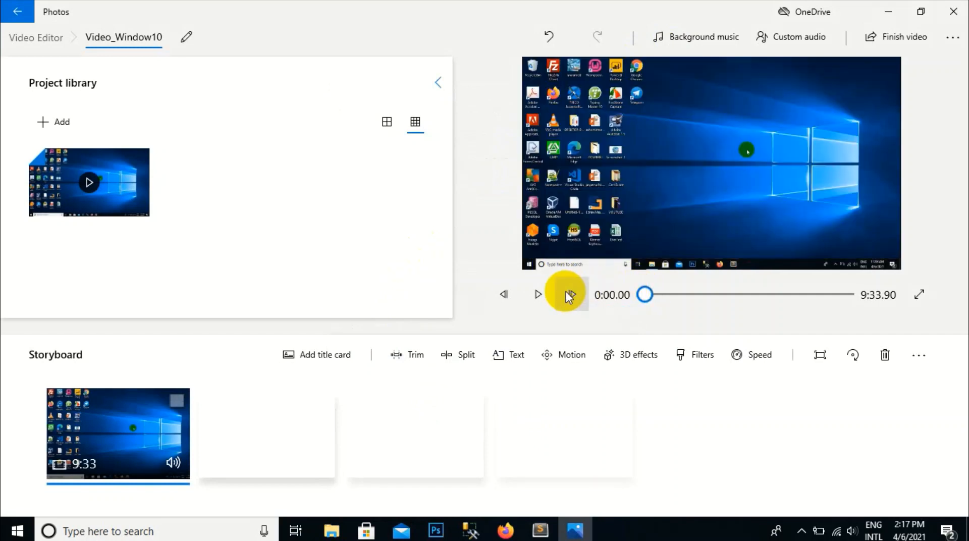
pyautogui.click(546, 292)
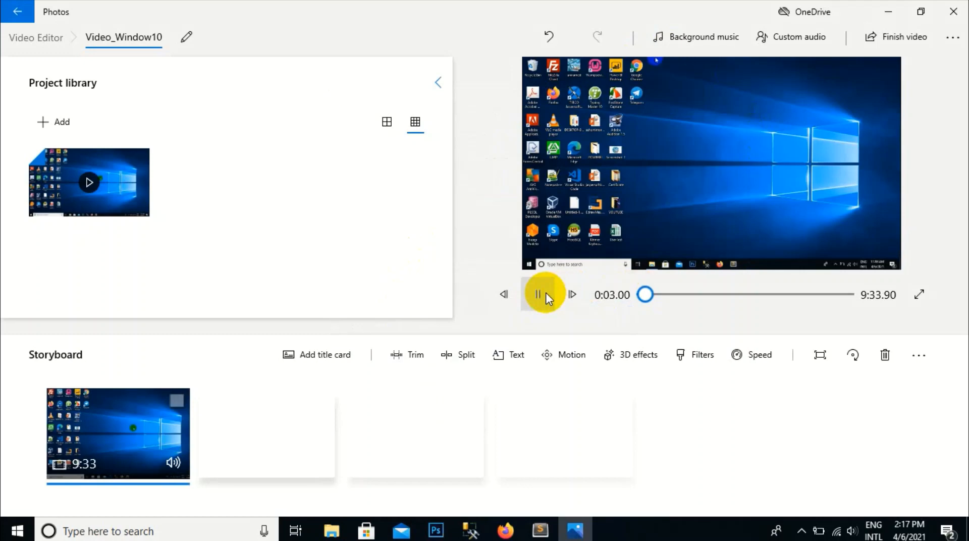
pyautogui.click(546, 292)
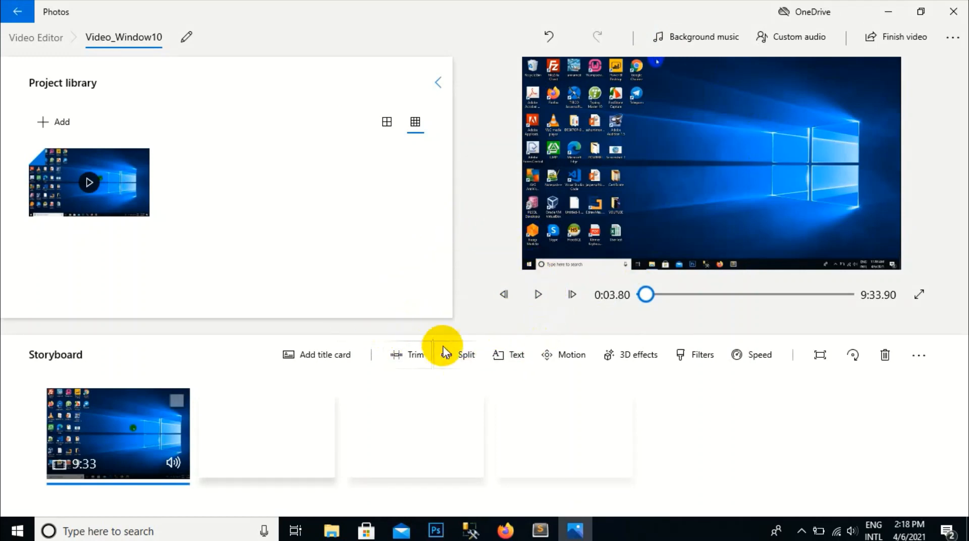
# Add a title card before the clip in the storyboard and dismiss the editing tip.
pyautogui.click(312, 354)
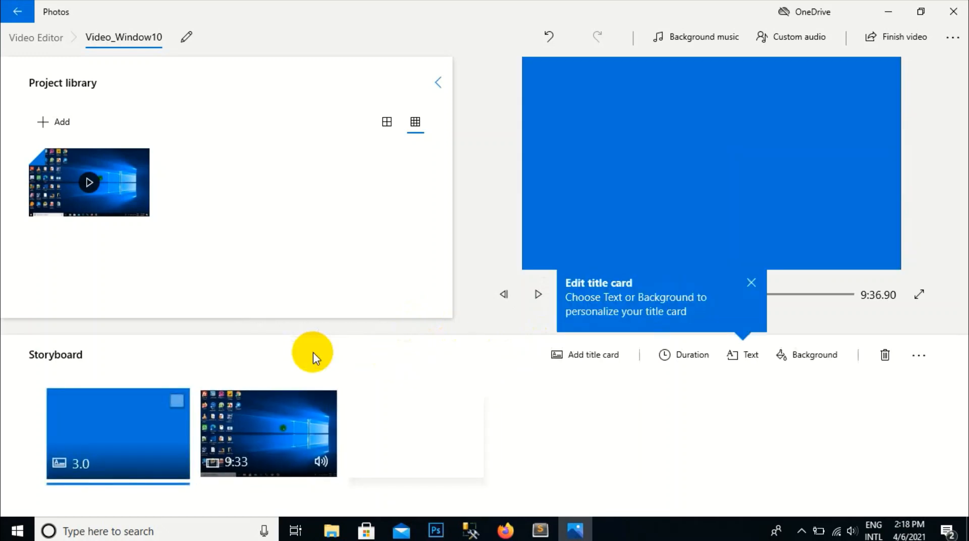
pyautogui.click(742, 283)
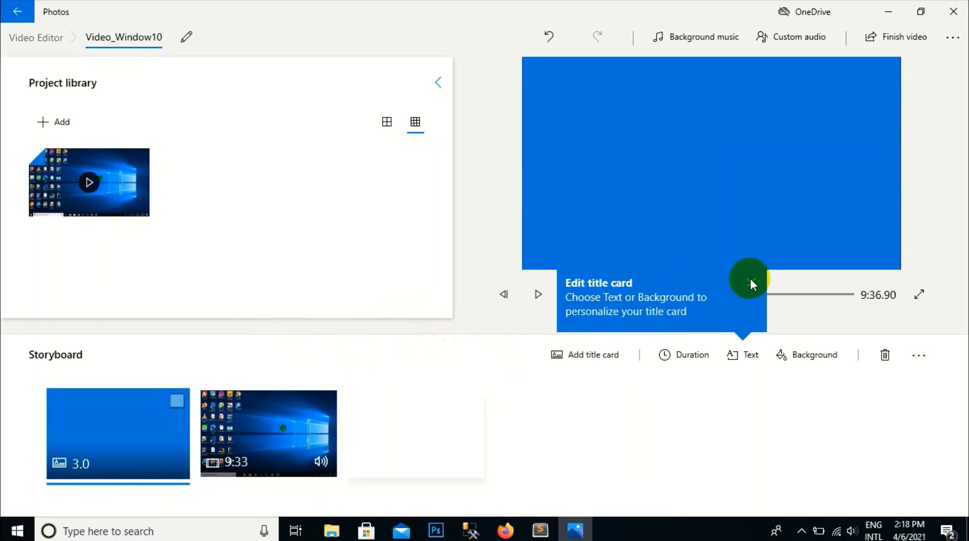
pyautogui.click(749, 281)
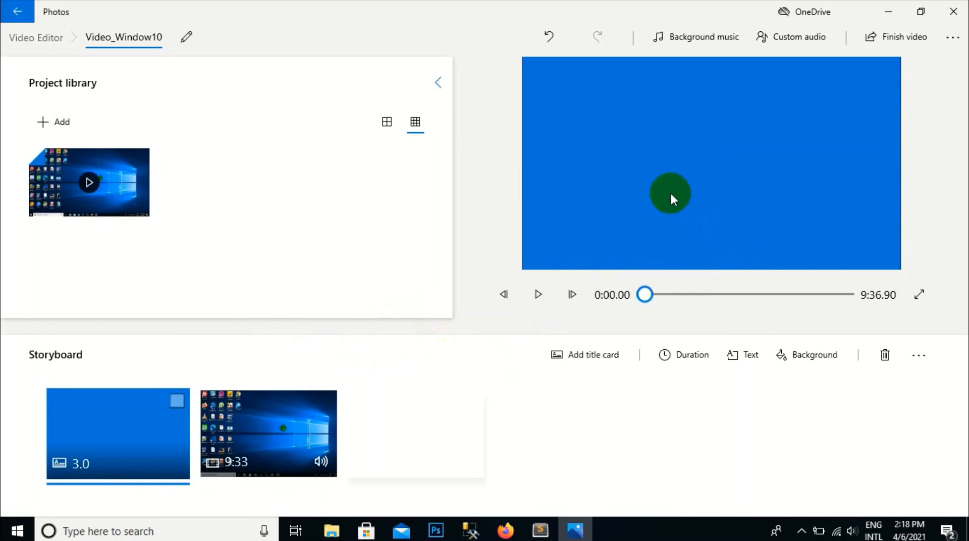
# Replace the title card's placeholder text with "CREATE VIDEO ON WINDOW10" in the Simple style.
pyautogui.click(746, 355)
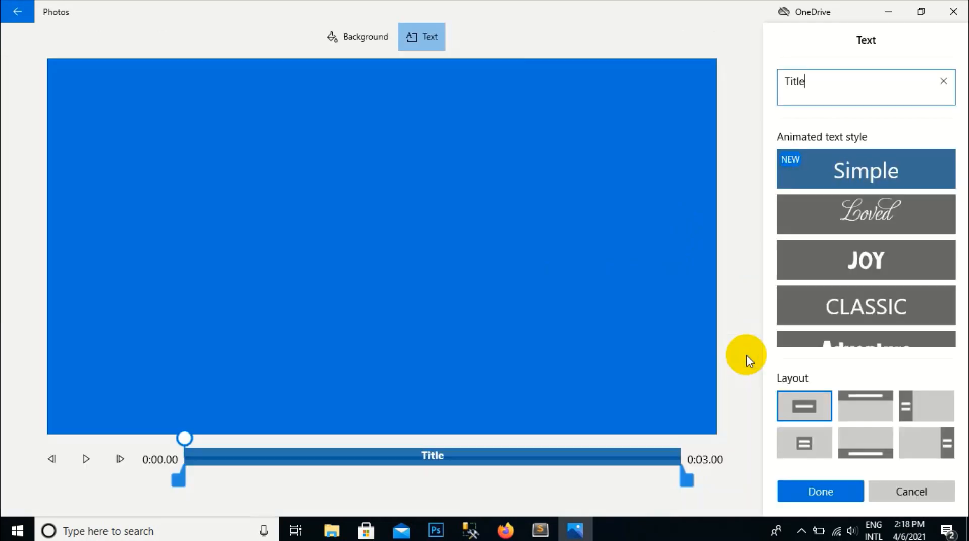
pyautogui.click(536, 183)
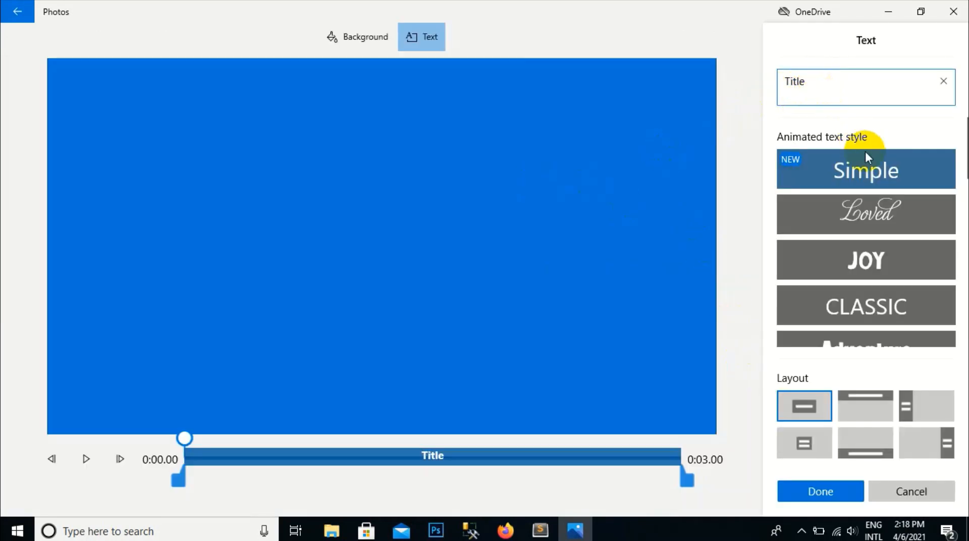
pyautogui.click(865, 169)
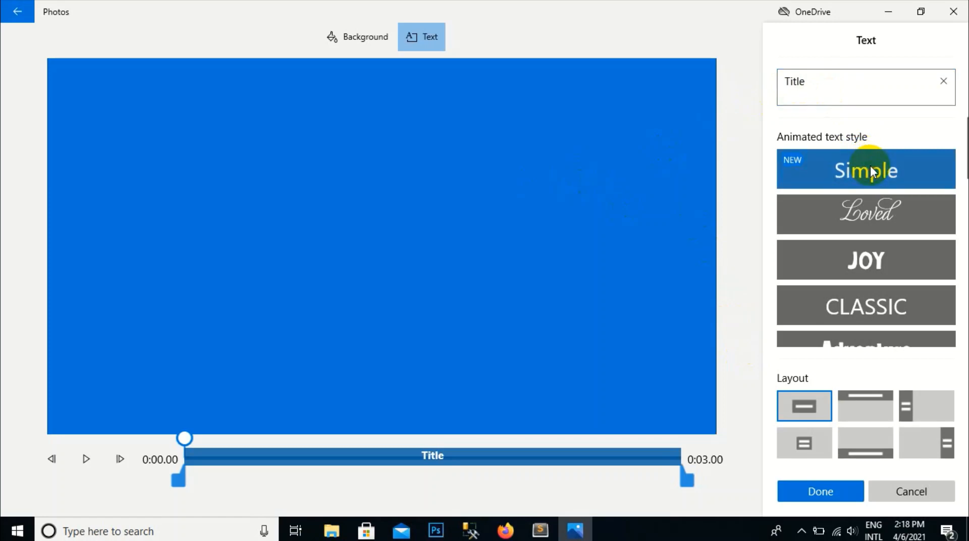
pyautogui.click(837, 83)
pyautogui.press('BackSpace')
pyautogui.press('BackSpace')
pyautogui.press('BackSpace')
pyautogui.press('BackSpace')
pyautogui.press('BackSpace')
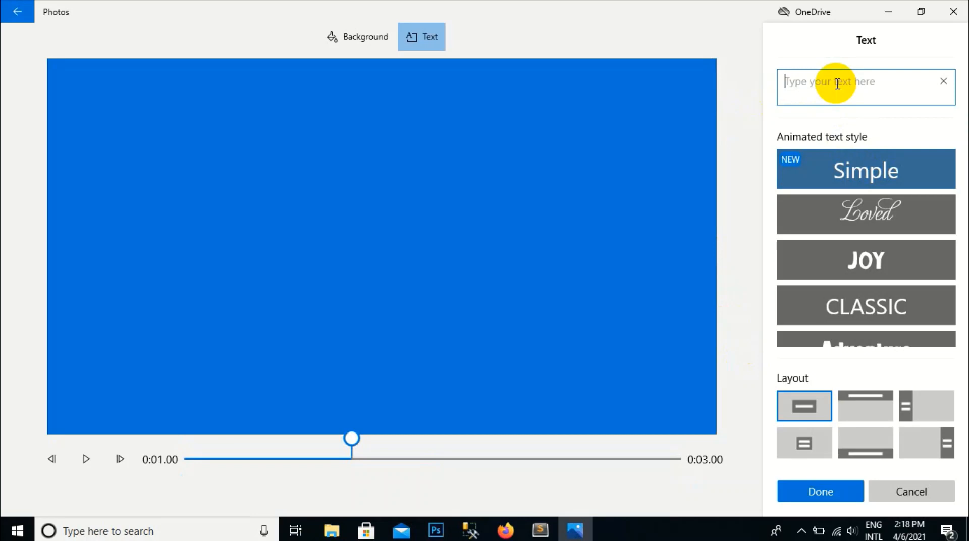
pyautogui.write('h')
pyautogui.press('BackSpace')
pyautogui.write('CREATE')
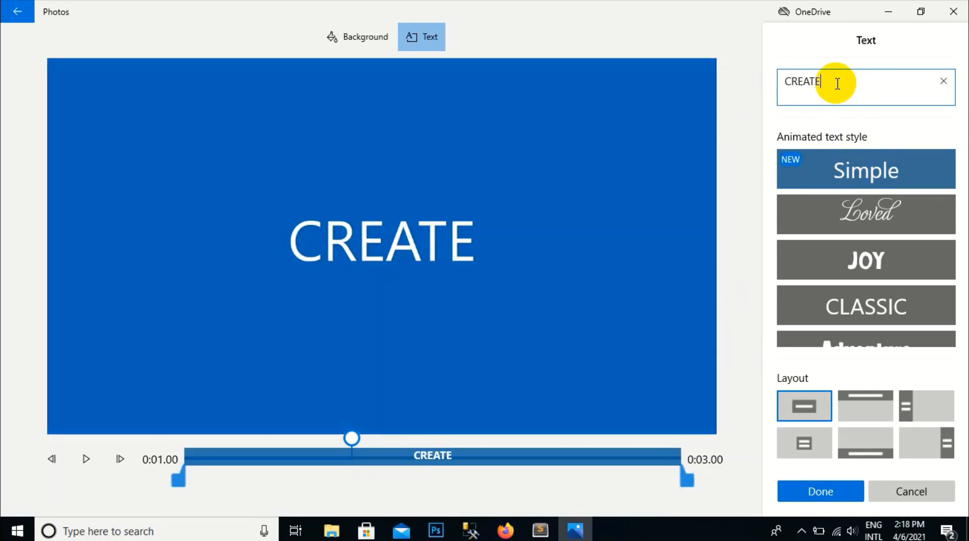
pyautogui.write(' VIDEO ')
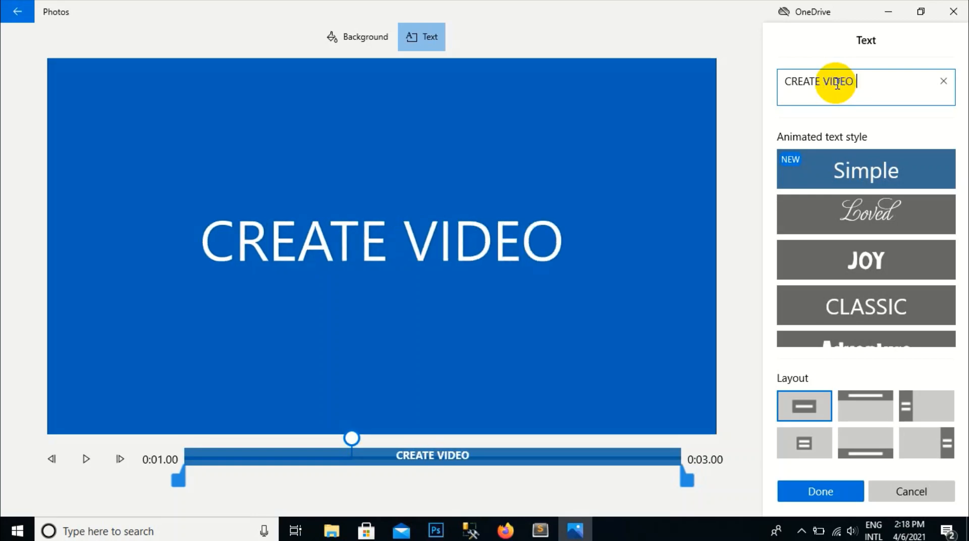
pyautogui.write('ON WINDOW')
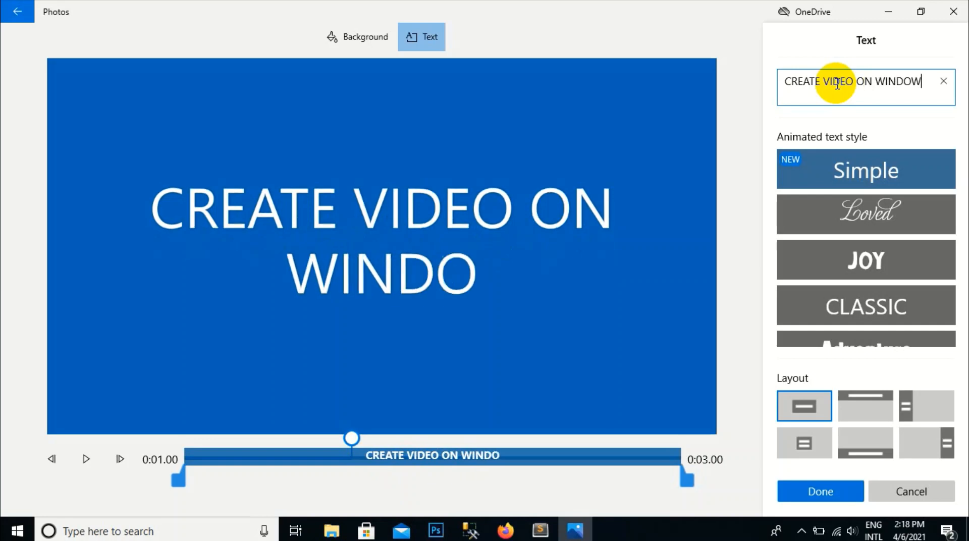
pyautogui.write('10')
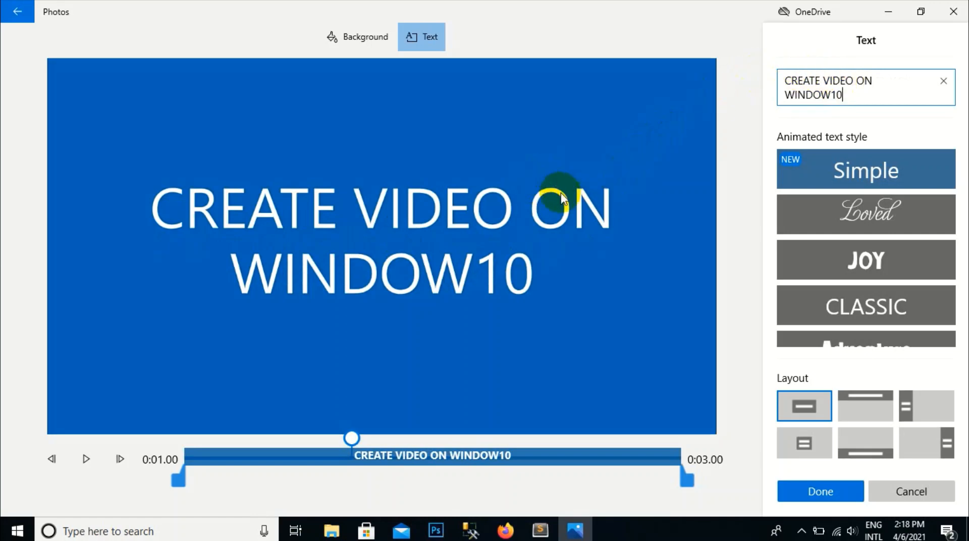
# Try the Loved, Cinema, Fresh and poetry animated styles on the title text and apply the IMPACT style.
pyautogui.click(546, 204)
pyautogui.click(818, 222)
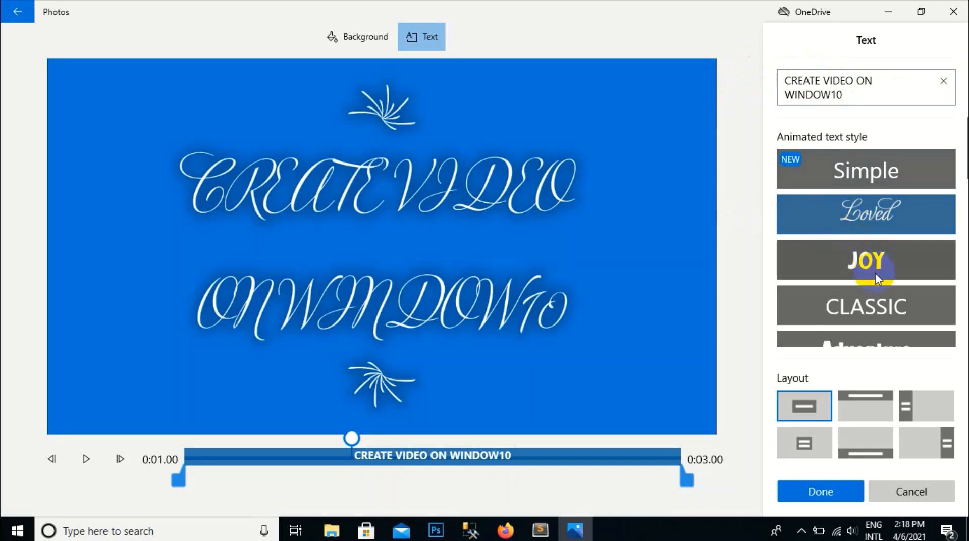
pyautogui.scroll(-2, 875, 272)
pyautogui.scroll(-2, 875, 276)
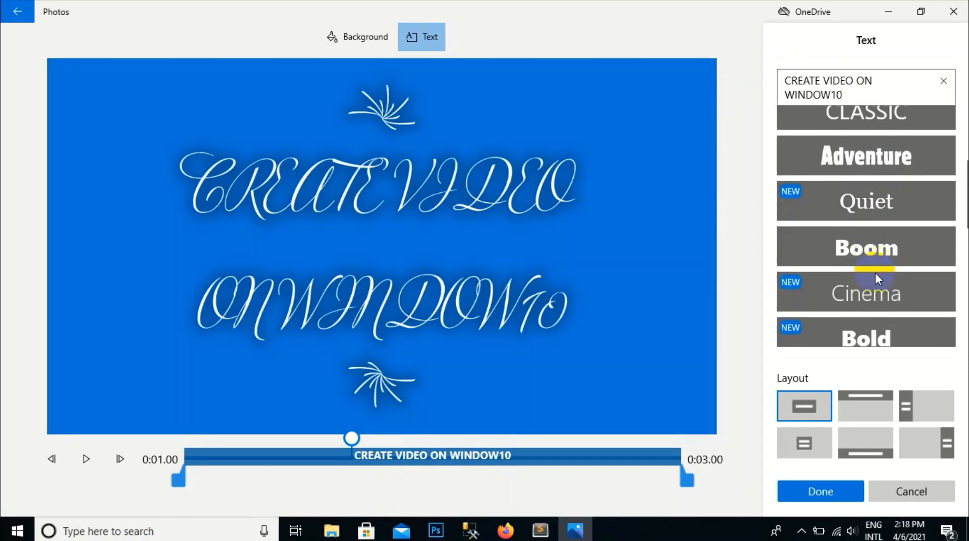
pyautogui.click(859, 289)
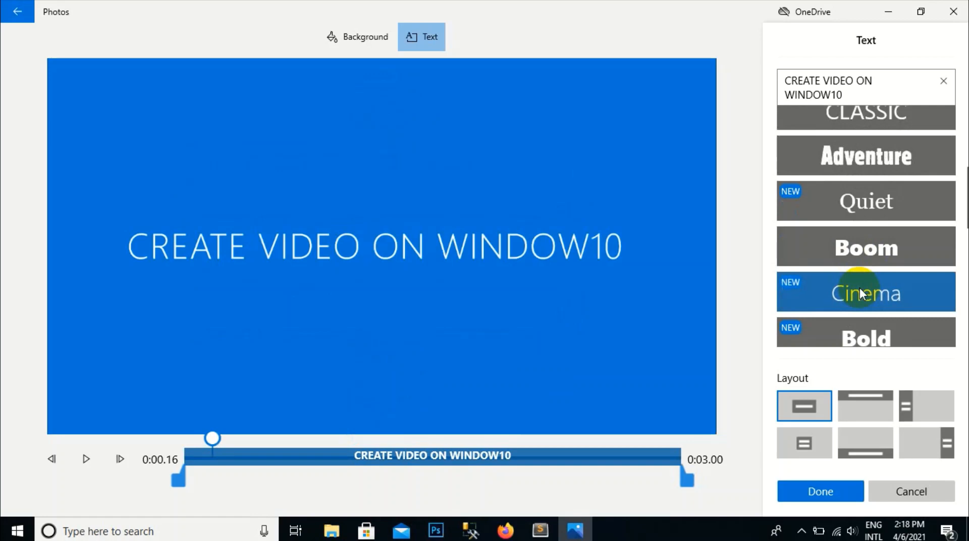
pyautogui.scroll(-4, 859, 292)
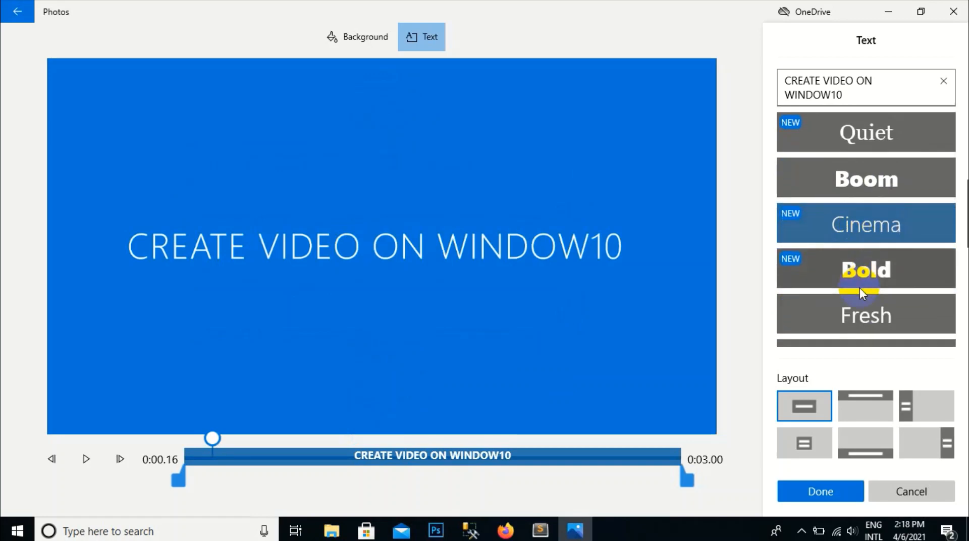
pyautogui.click(841, 208)
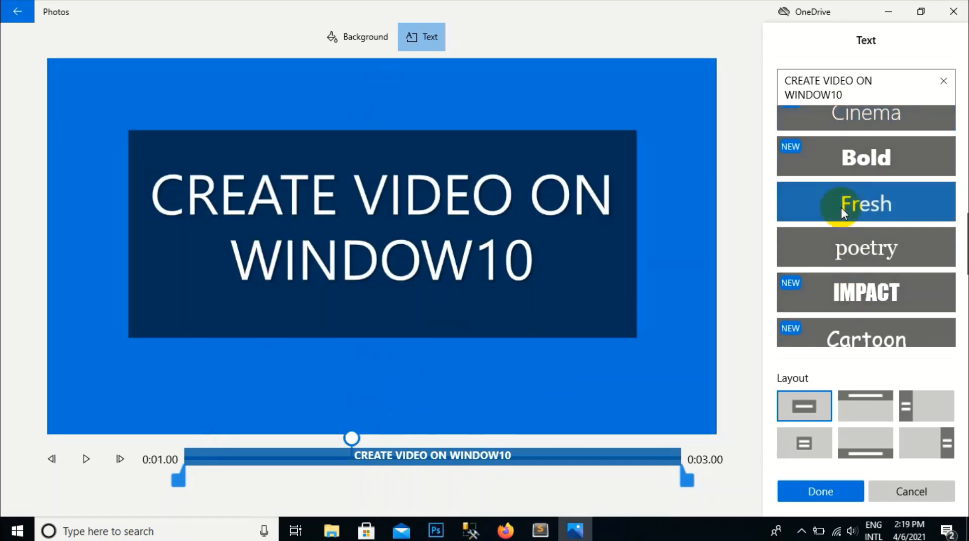
pyautogui.scroll(-1, 829, 242)
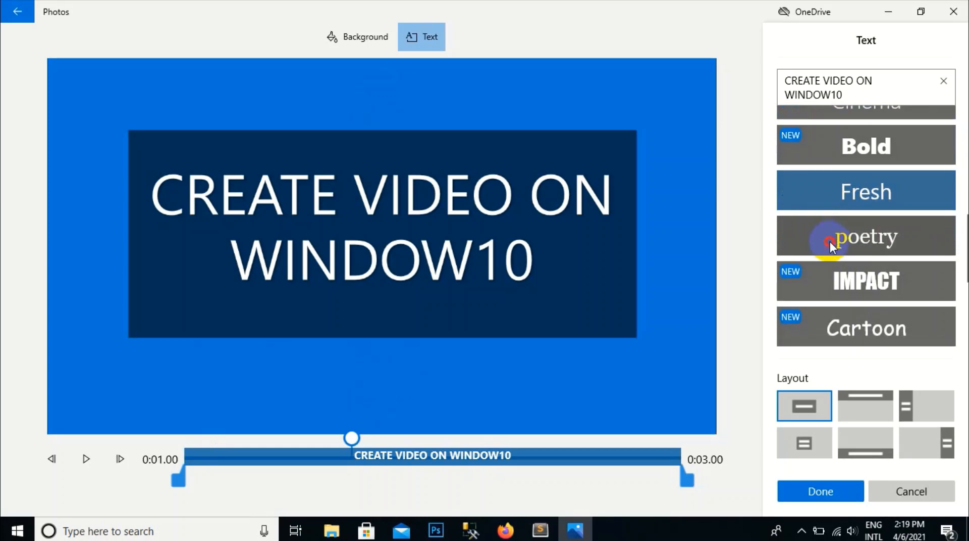
pyautogui.click(830, 242)
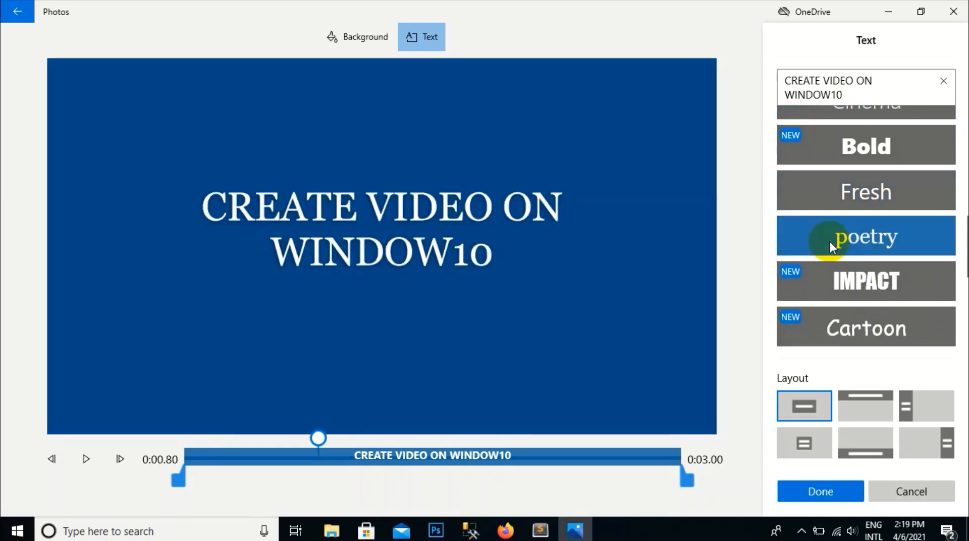
pyautogui.click(837, 280)
pyautogui.scroll(-1, 836, 280)
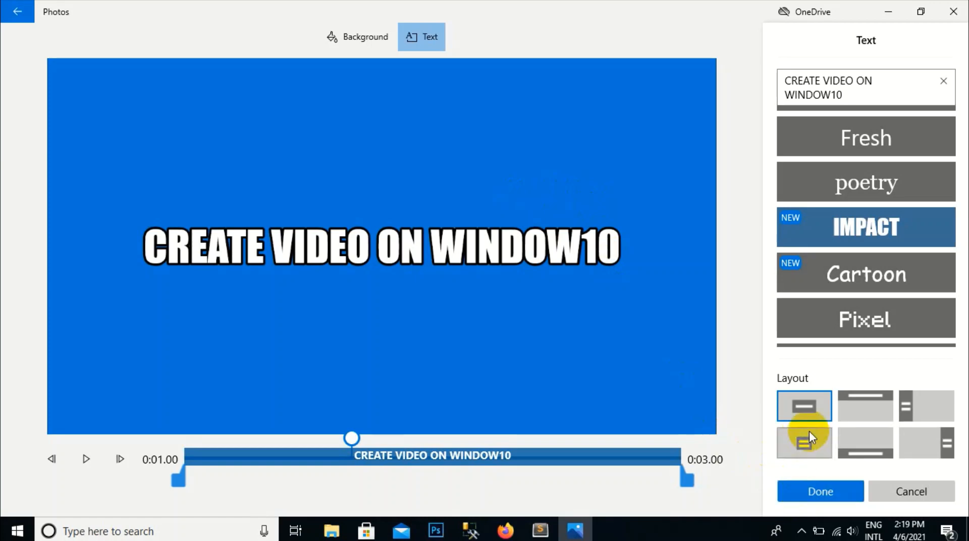
# Compare other layouts for the title, including Bottom, save it with the Title 1 layout and preview the video's opening.
pyautogui.click(868, 418)
pyautogui.click(845, 443)
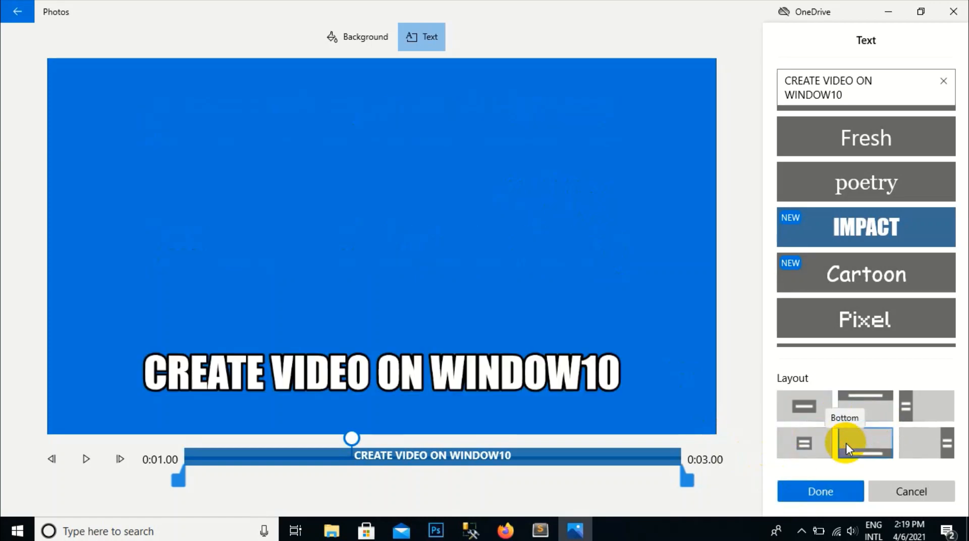
pyautogui.click(803, 439)
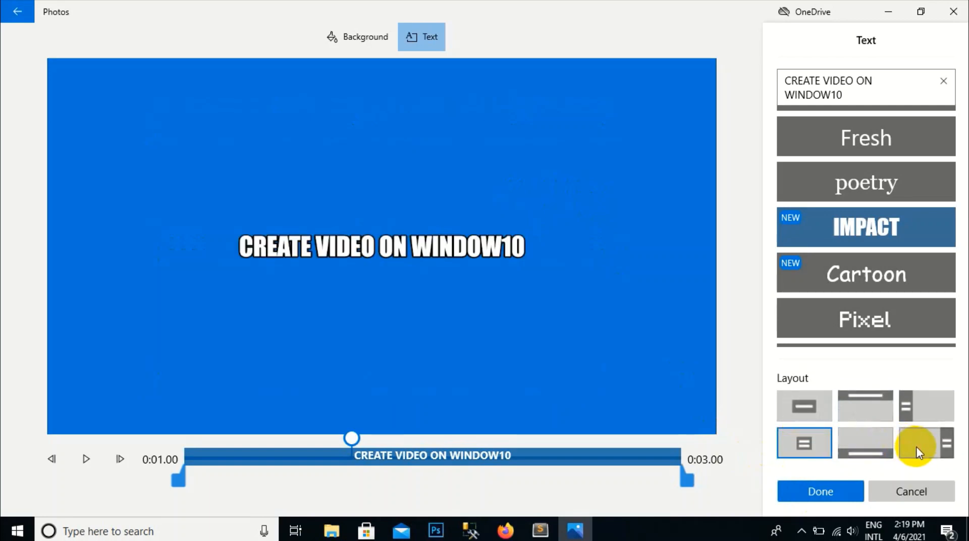
pyautogui.click(918, 452)
pyautogui.click(807, 444)
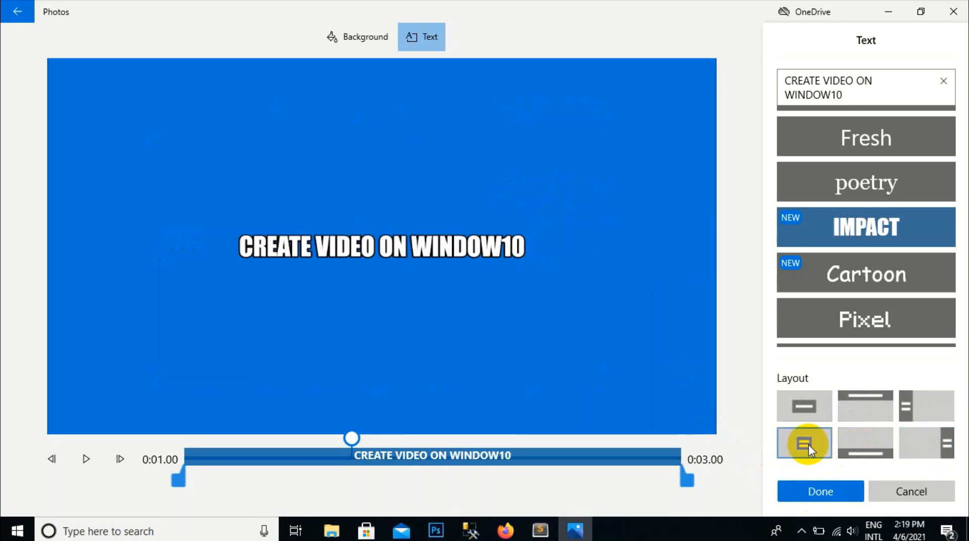
pyautogui.click(810, 404)
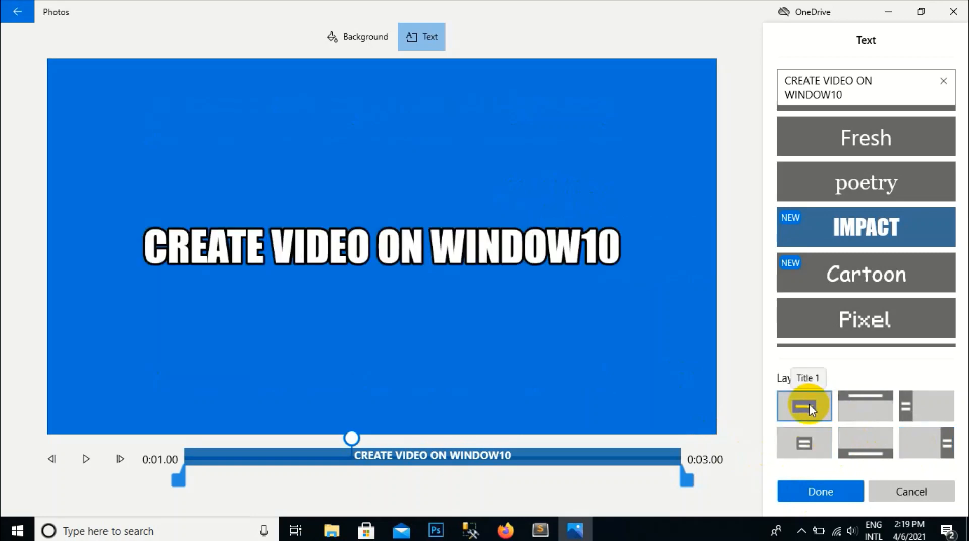
pyautogui.click(825, 487)
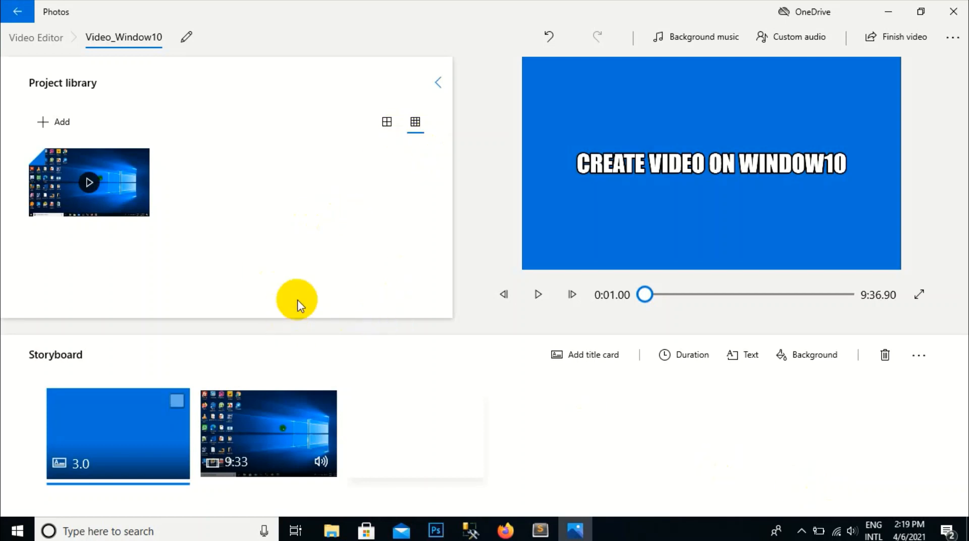
pyautogui.click(538, 296)
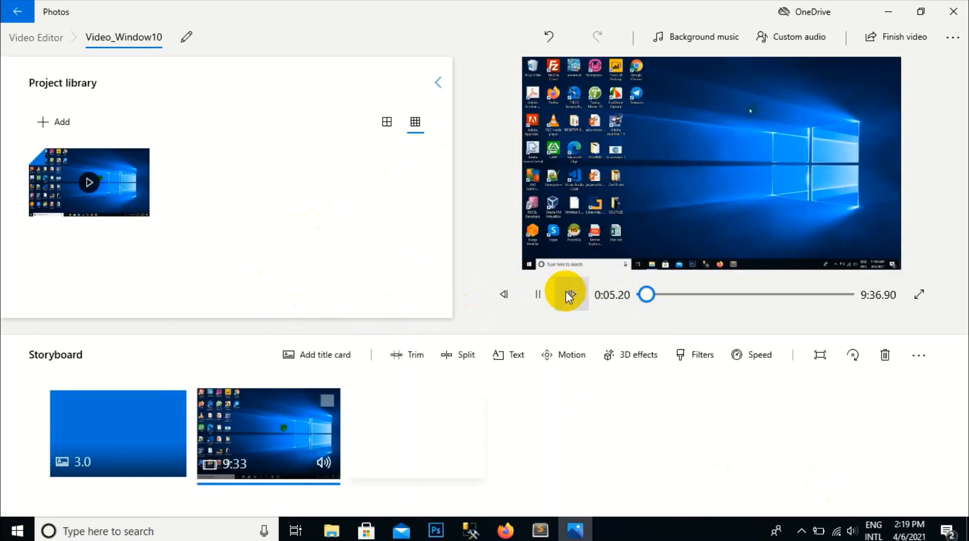
pyautogui.click(540, 293)
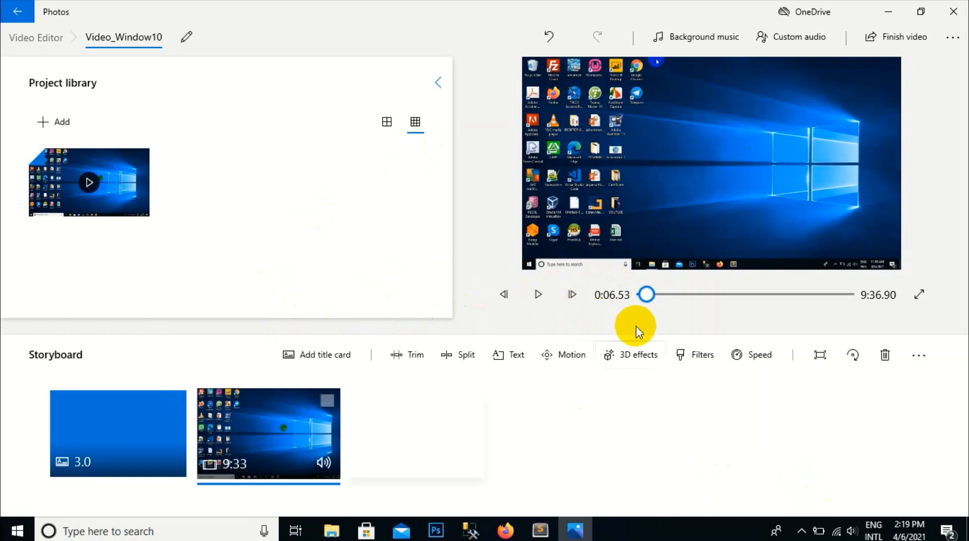
# Try a dark teal background on the title card and replace it with a custom dark blue colour.
pyautogui.click(152, 428)
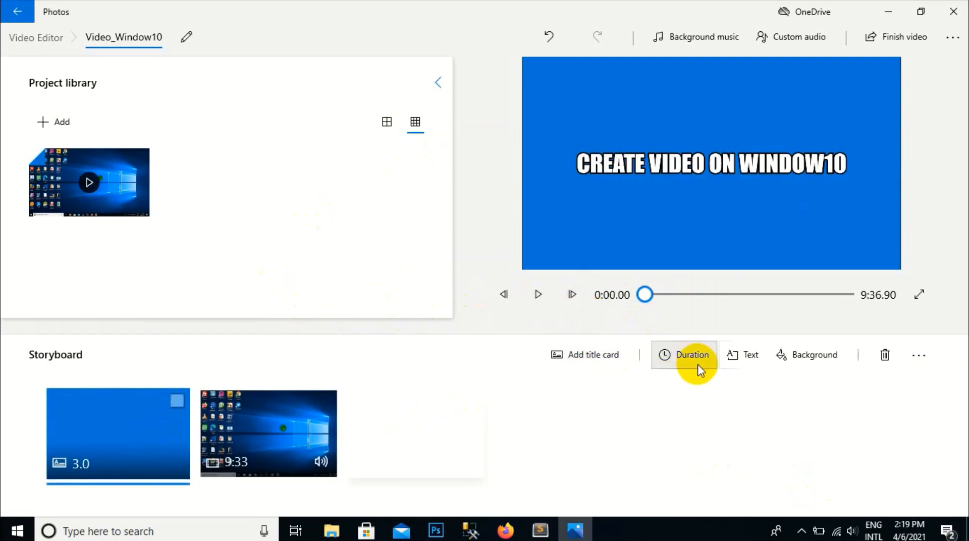
pyautogui.click(810, 359)
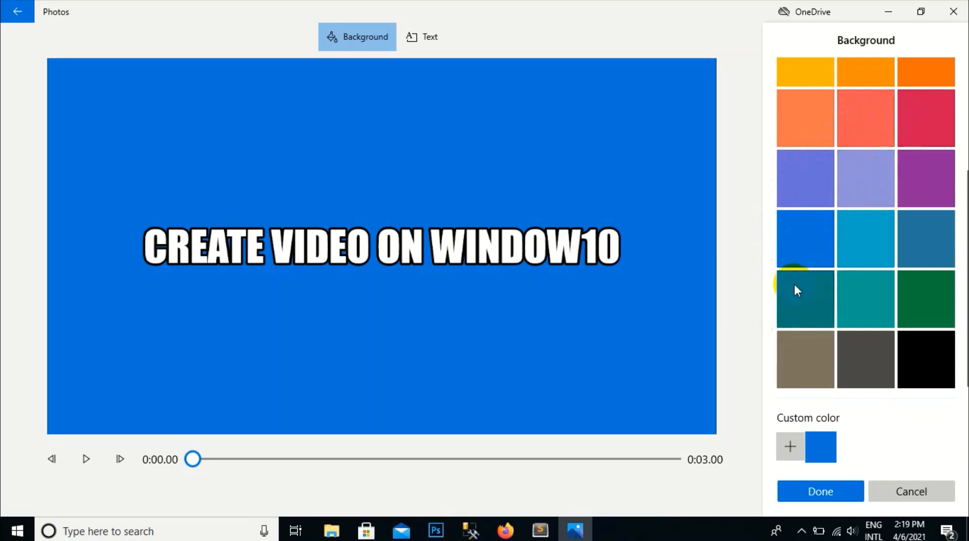
pyautogui.click(802, 294)
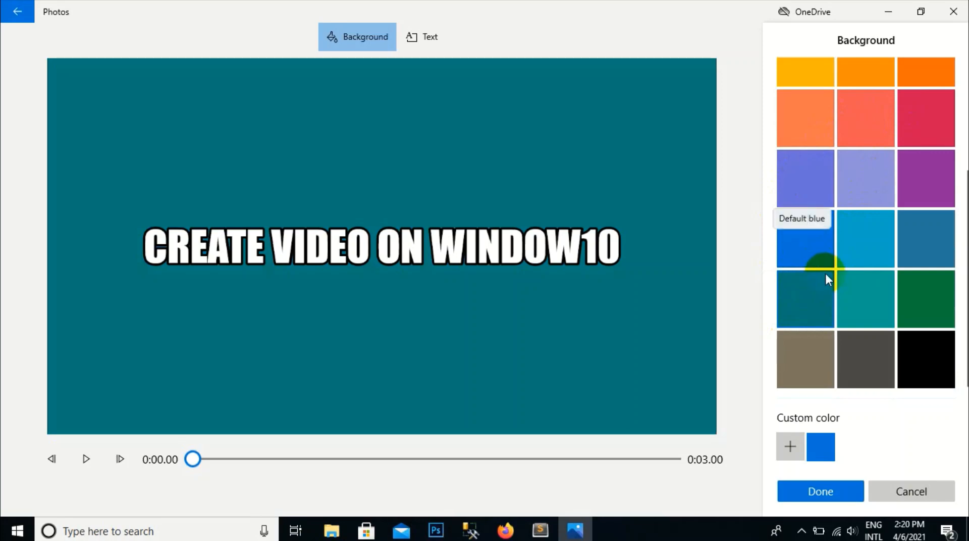
pyautogui.scroll(-1, 825, 274)
pyautogui.scroll(3, 825, 274)
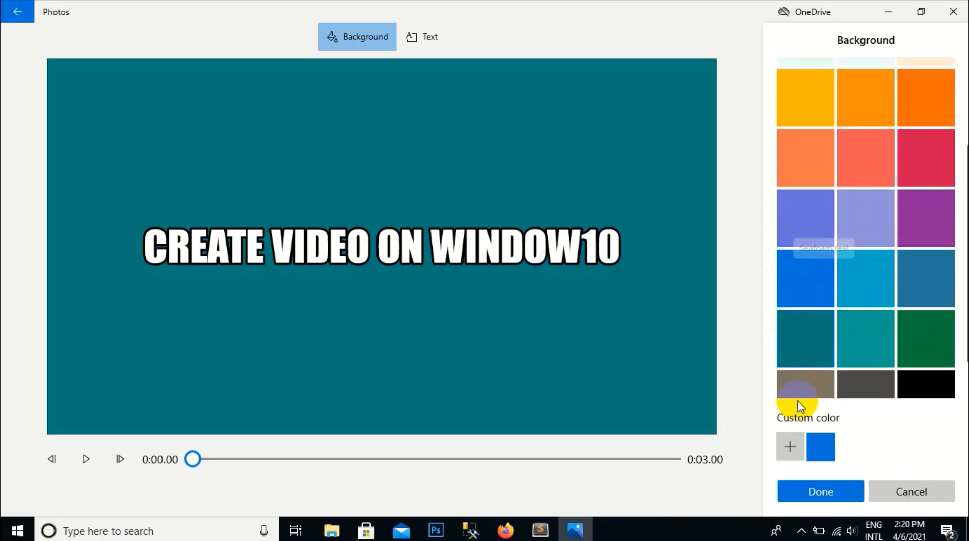
pyautogui.click(790, 446)
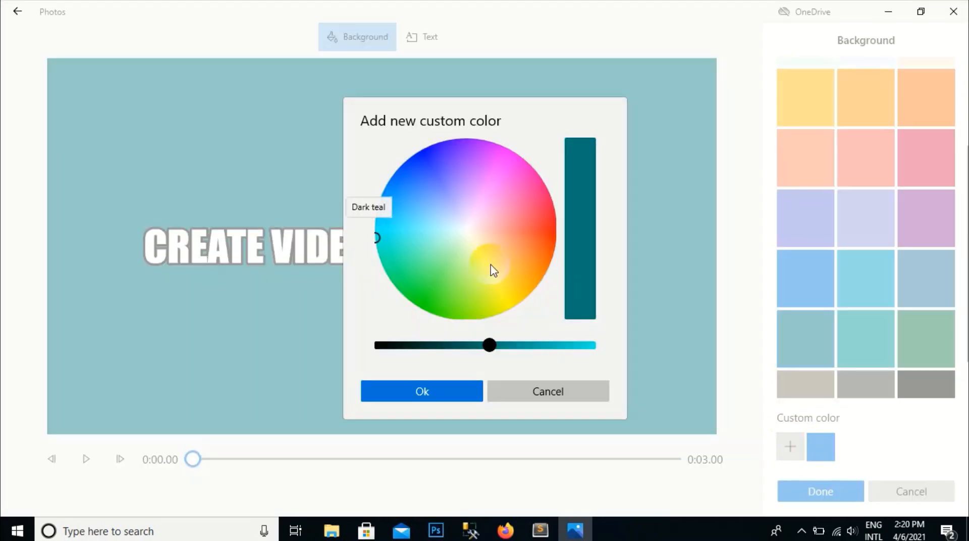
pyautogui.click(418, 168)
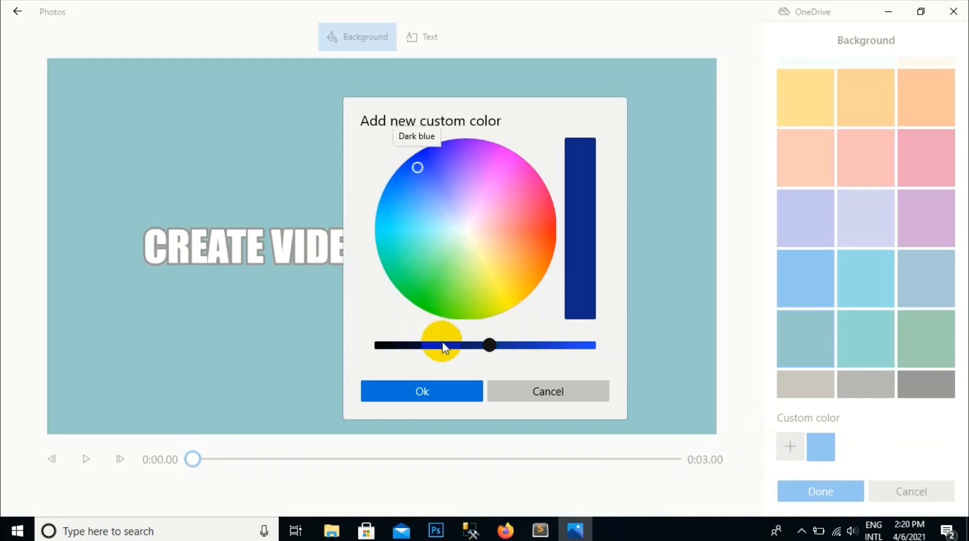
pyautogui.click(582, 311)
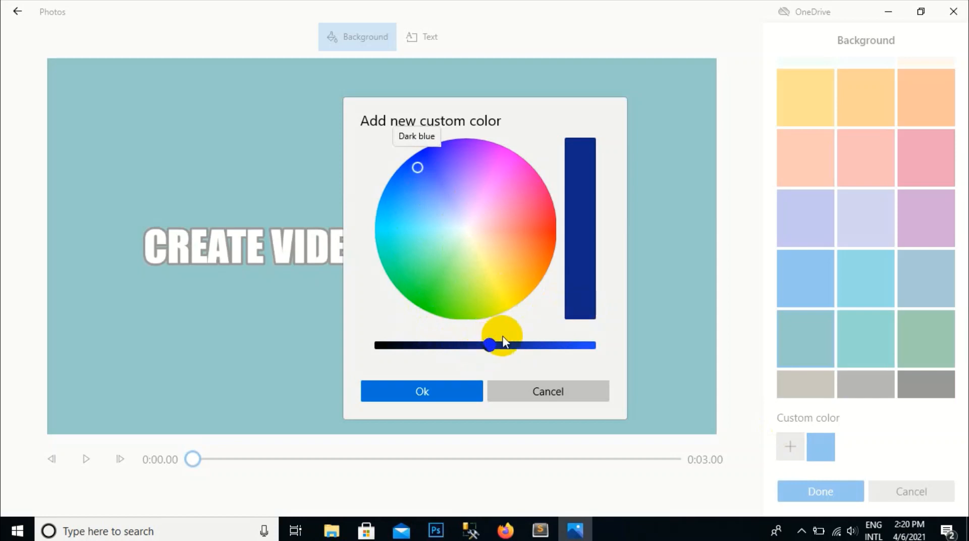
pyautogui.click(437, 391)
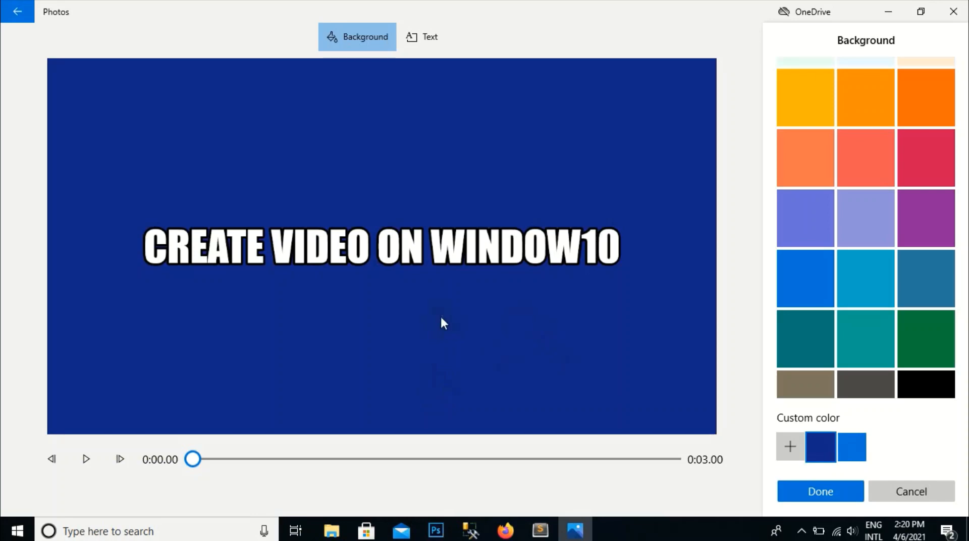
pyautogui.click(801, 488)
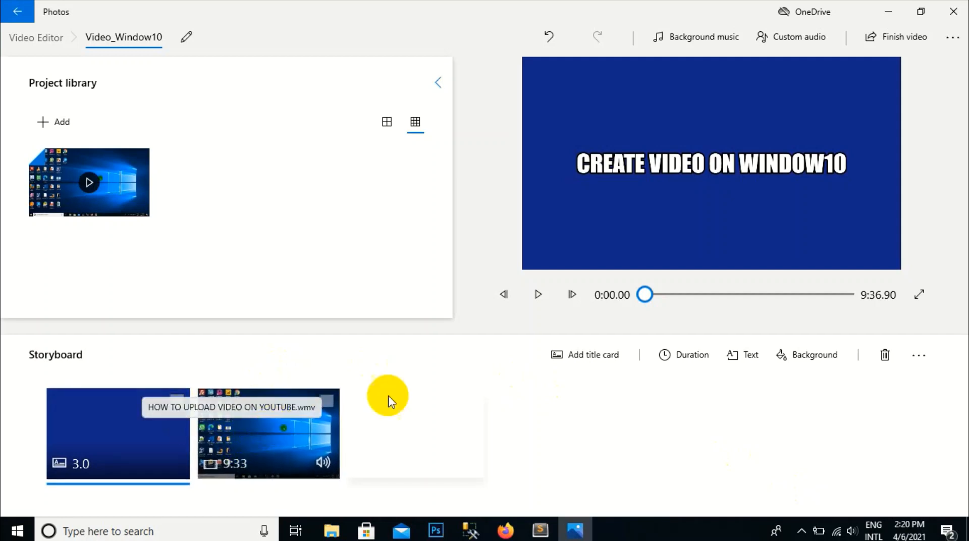
# Set the title card's duration to 5 seconds and play the opening of the video.
pyautogui.click(683, 356)
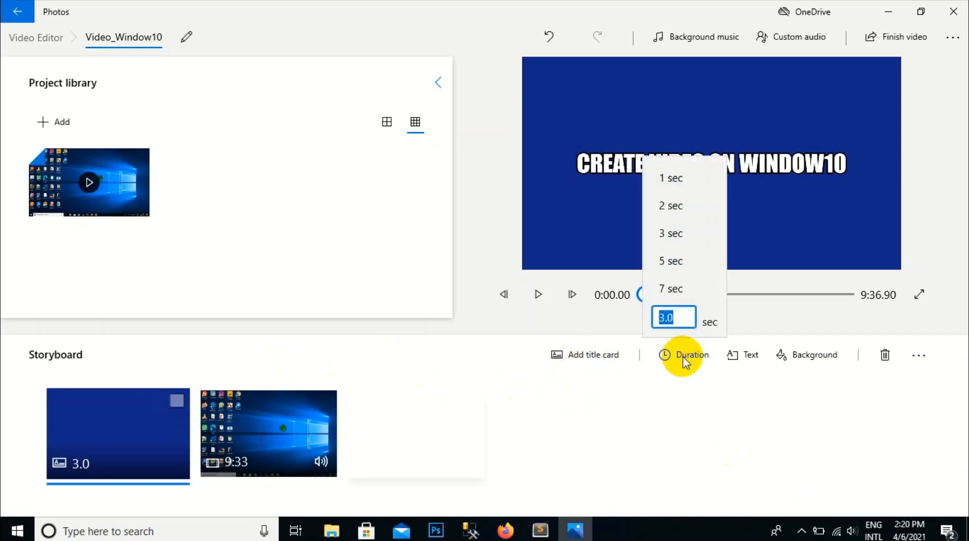
pyautogui.click(675, 264)
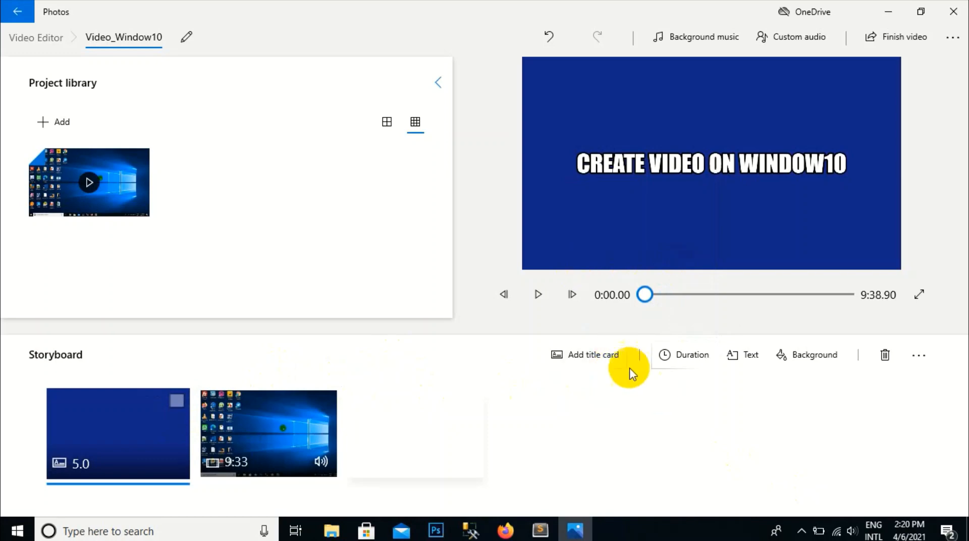
pyautogui.click(538, 298)
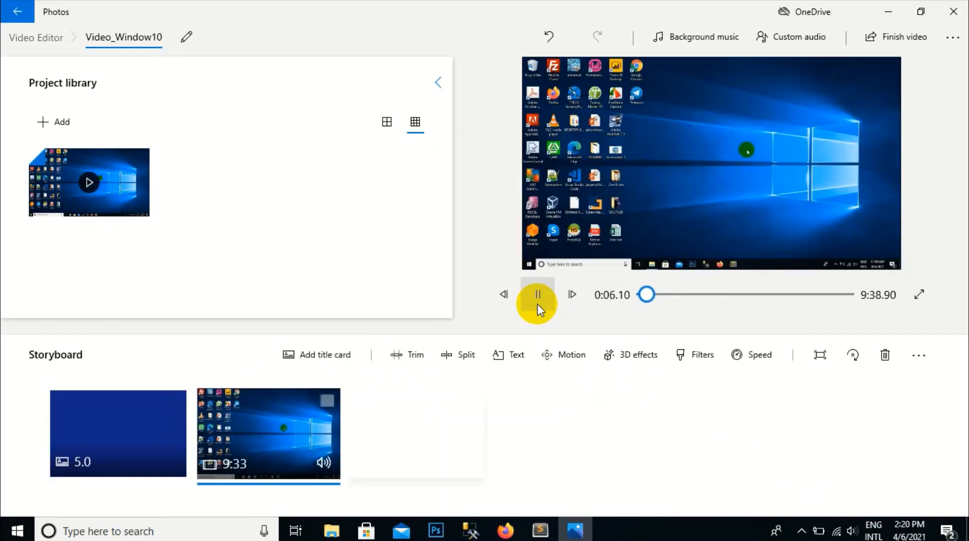
pyautogui.click(538, 305)
pyautogui.click(145, 449)
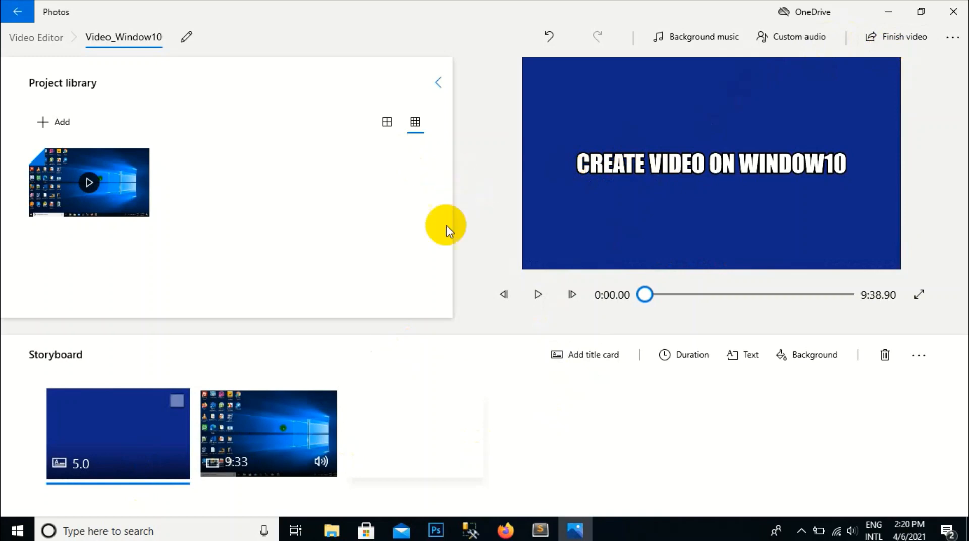
# Open the storyboard's video clip for trimming, move the playhead to about 6:19 and accept it at full length.
pyautogui.click(239, 426)
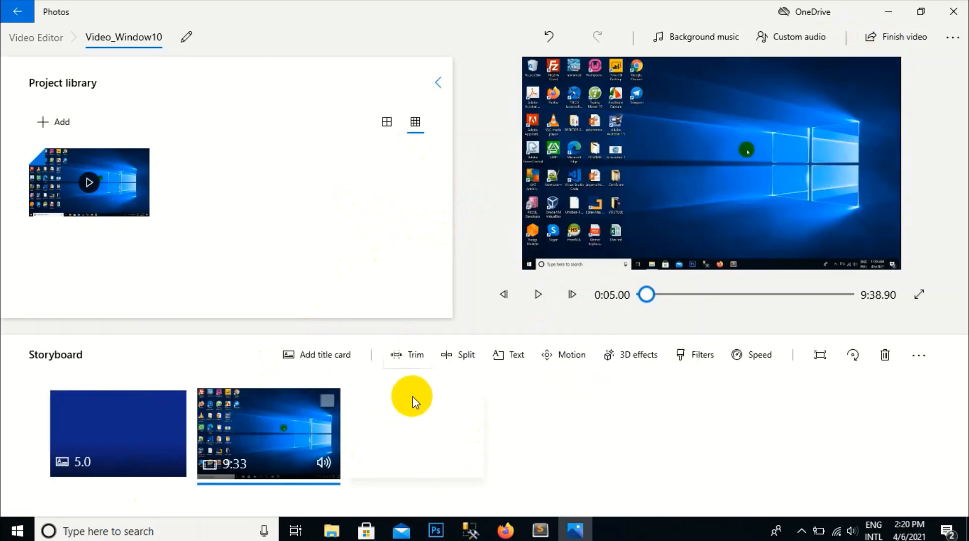
pyautogui.click(410, 356)
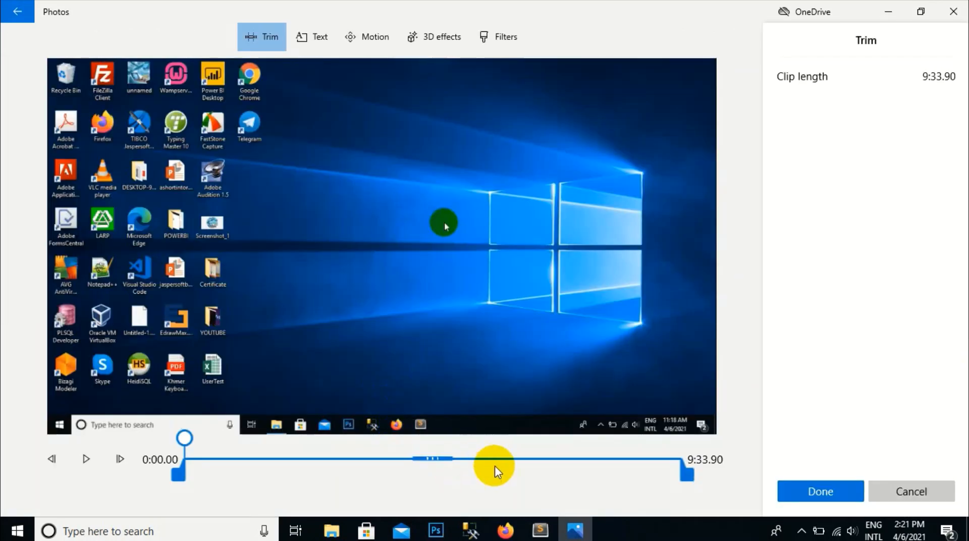
pyautogui.click(512, 461)
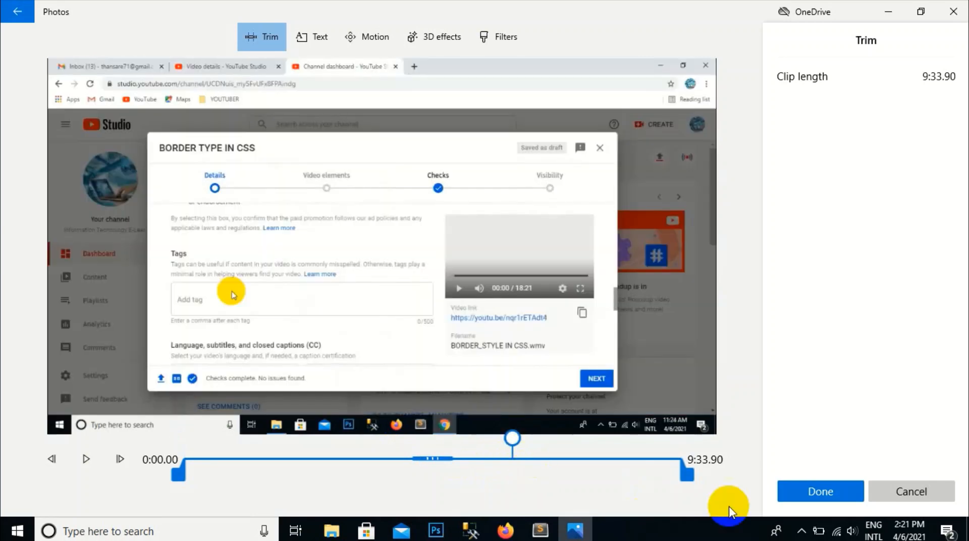
pyautogui.click(812, 494)
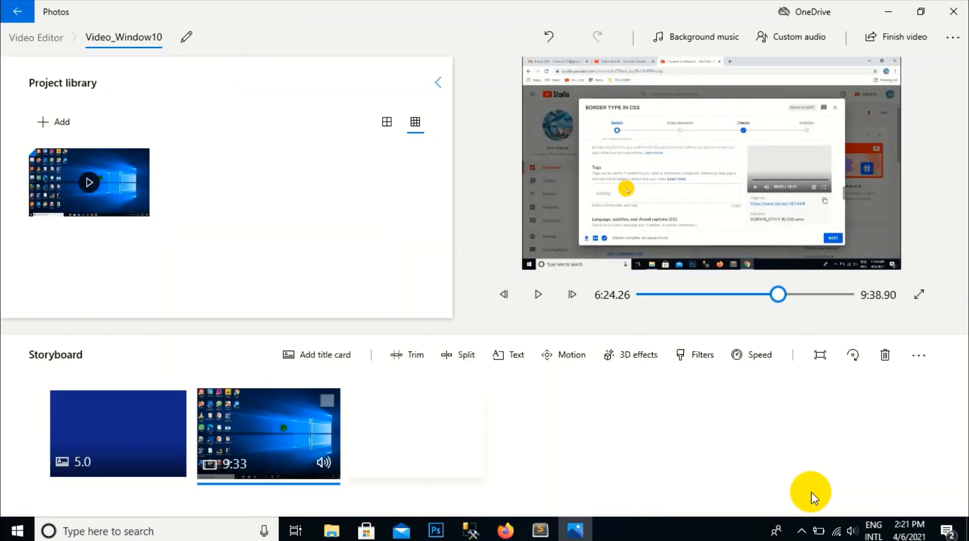
# Split the video clip at 6:19.26 and play the second part in the preview.
pyautogui.click(455, 356)
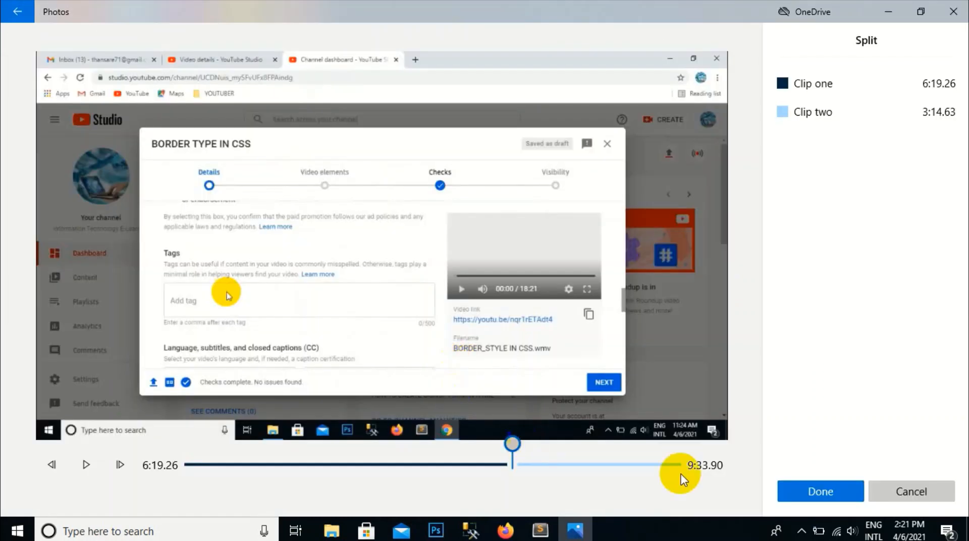
pyautogui.click(788, 492)
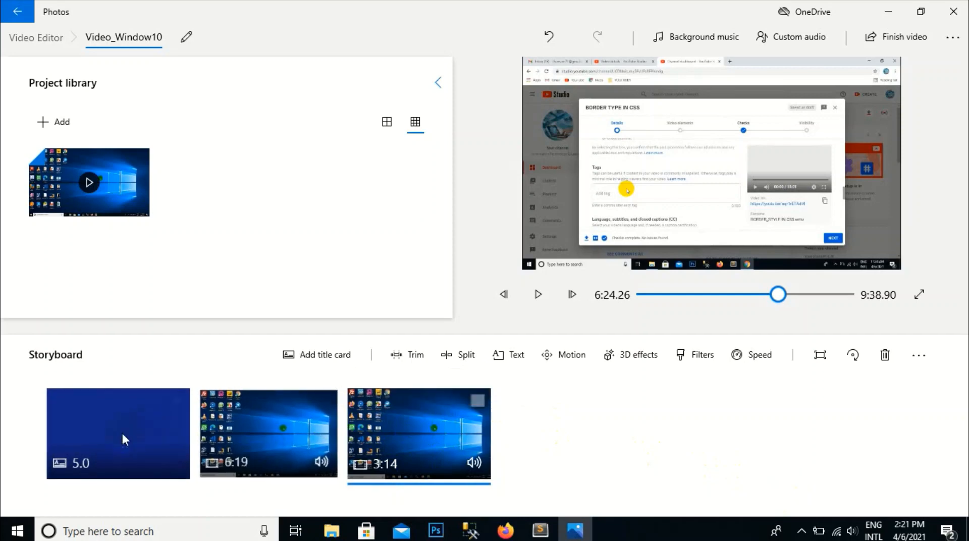
pyautogui.click(537, 297)
pyautogui.click(535, 299)
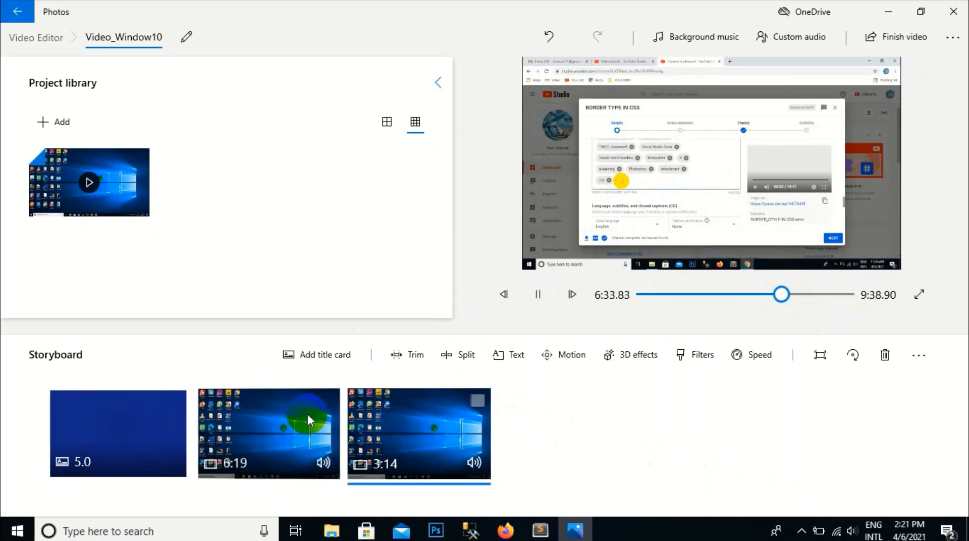
# Check the title card and first video part in the preview, and move the 3:14 clip ahead of the 6:19 clip.
pyautogui.click(538, 295)
pyautogui.click(134, 399)
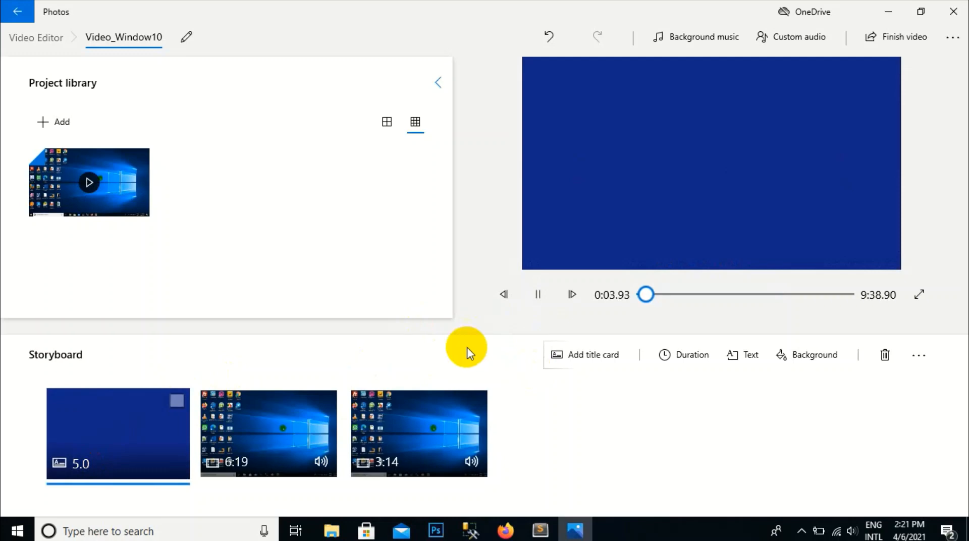
pyautogui.click(283, 430)
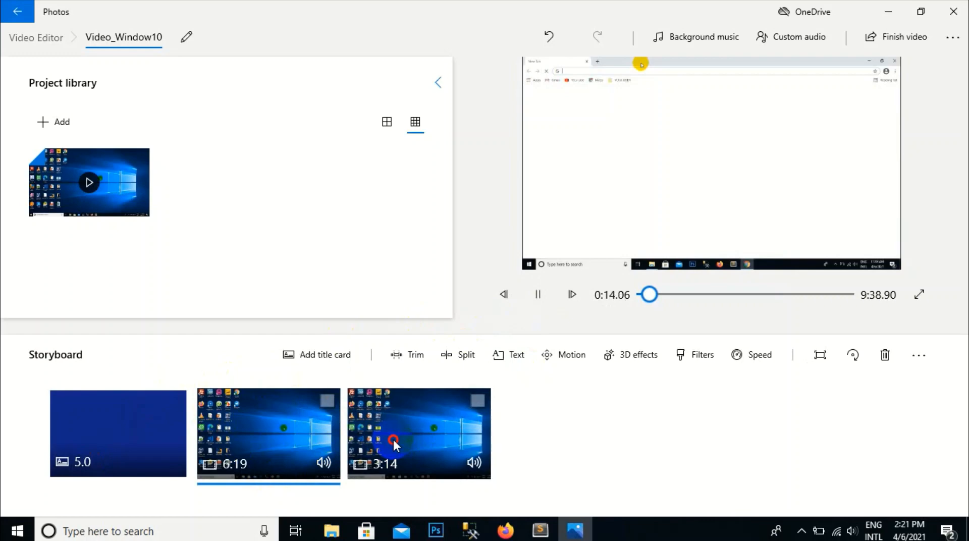
pyautogui.moveTo(392, 438); pyautogui.dragTo(292, 446)
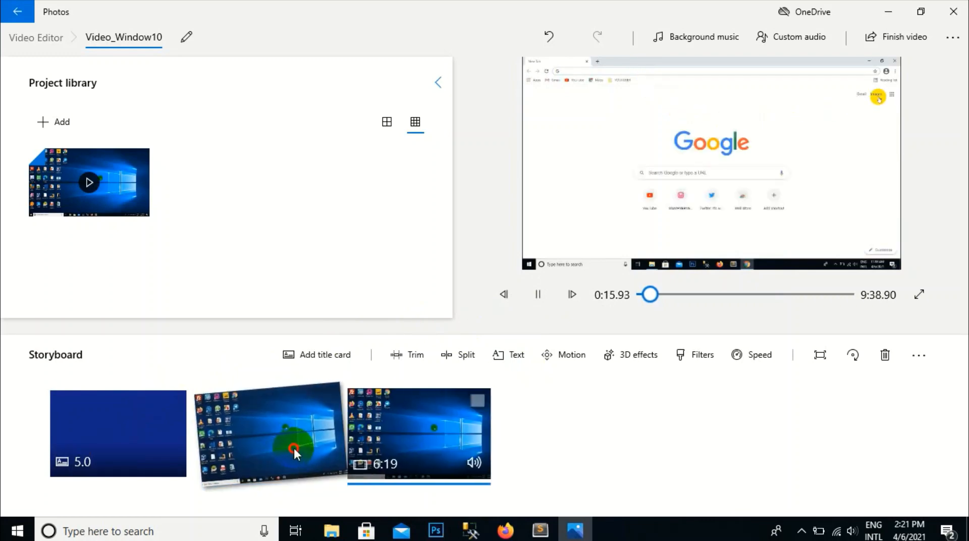
# Preview the reordered storyboard by playing the title card and the start of the 3:14 clip, and pause playback.
pyautogui.click(139, 447)
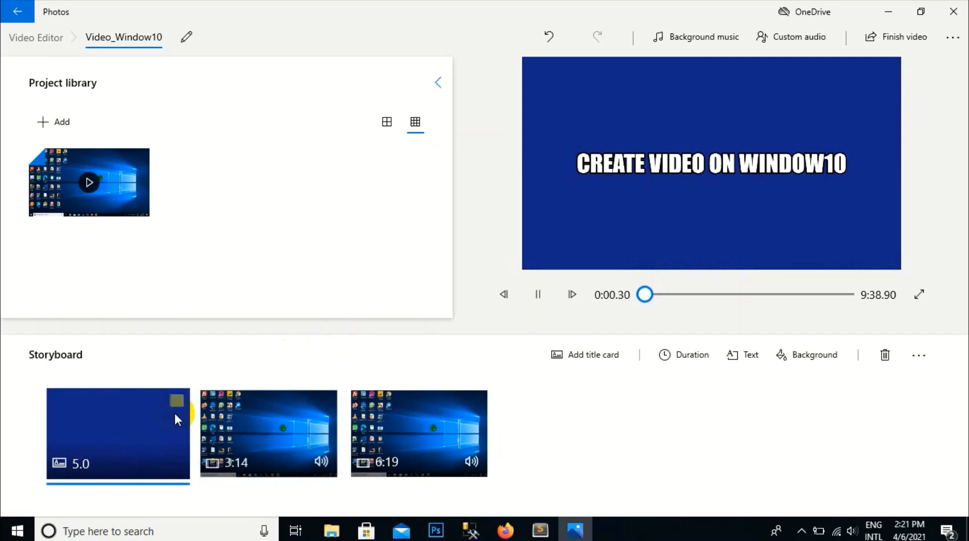
pyautogui.click(536, 296)
pyautogui.click(536, 296)
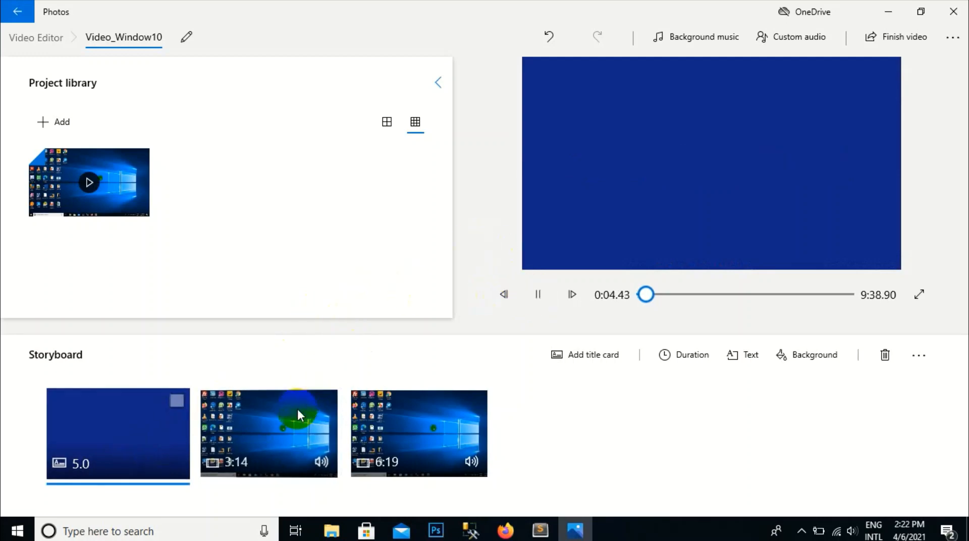
pyautogui.click(296, 410)
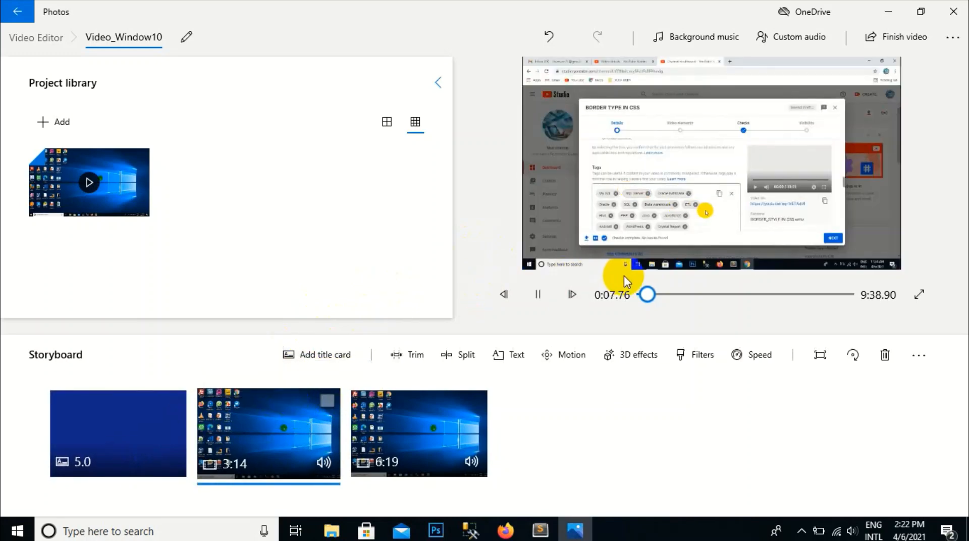
pyautogui.click(540, 295)
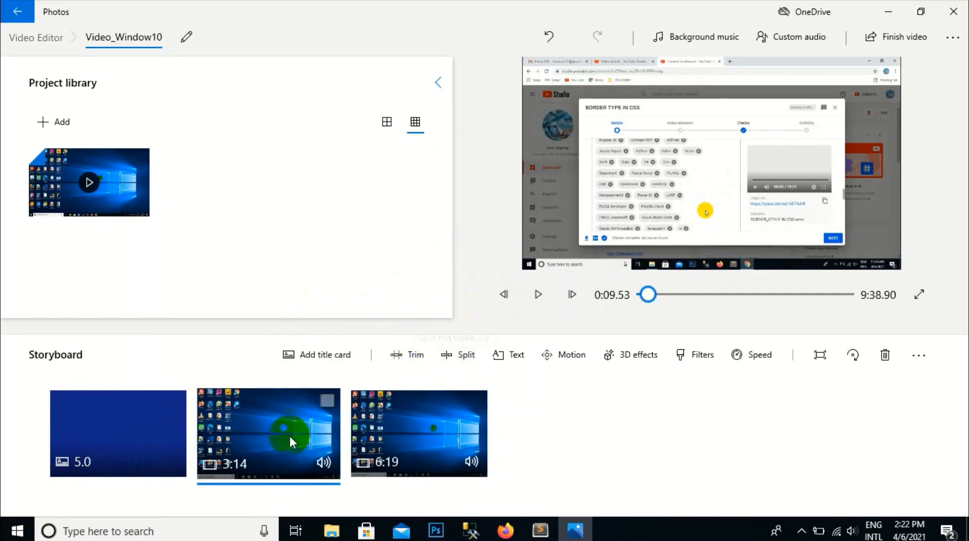
# Try the Zoom out center, Zoom in center, Zoom in right and Pan right motions on the 3:14 clip and discard the changes.
pyautogui.click(264, 433)
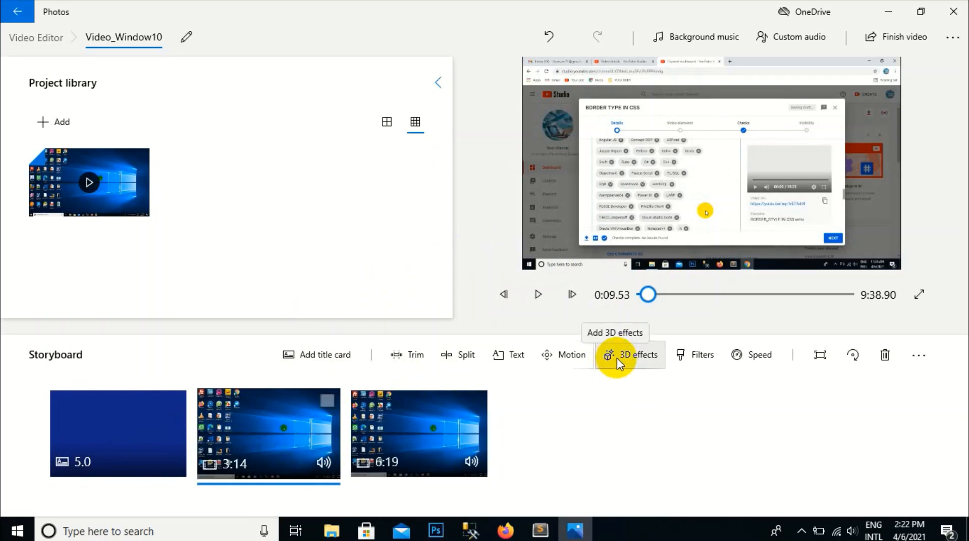
pyautogui.click(579, 358)
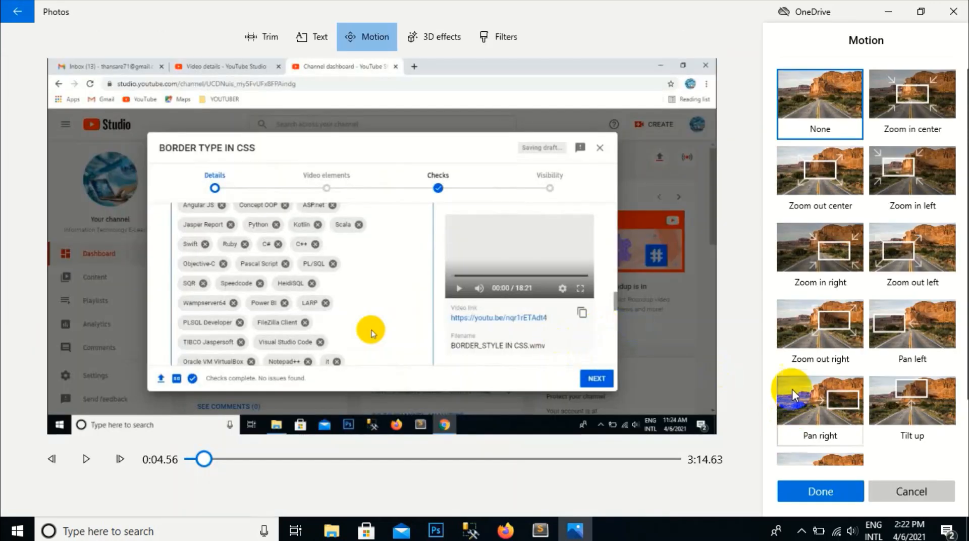
pyautogui.click(803, 167)
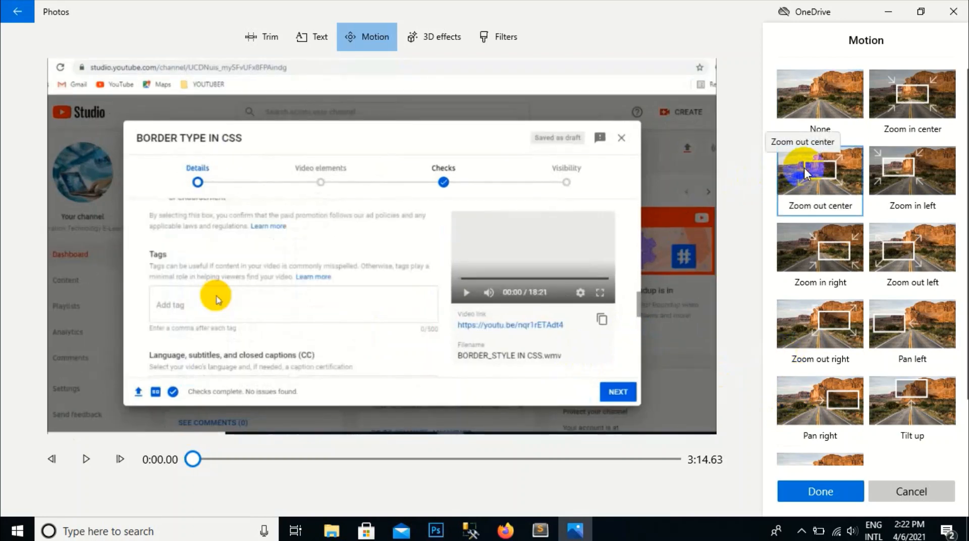
pyautogui.click(899, 99)
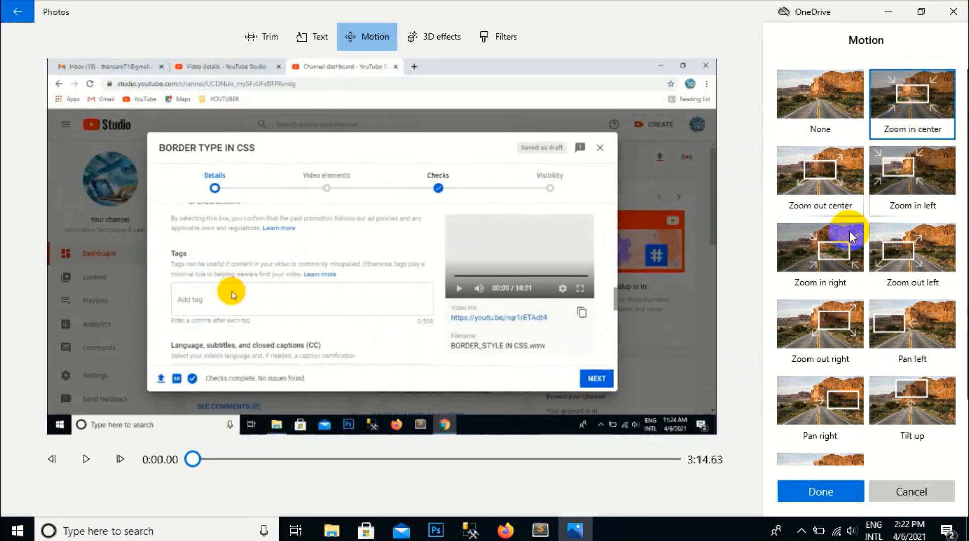
pyautogui.click(837, 255)
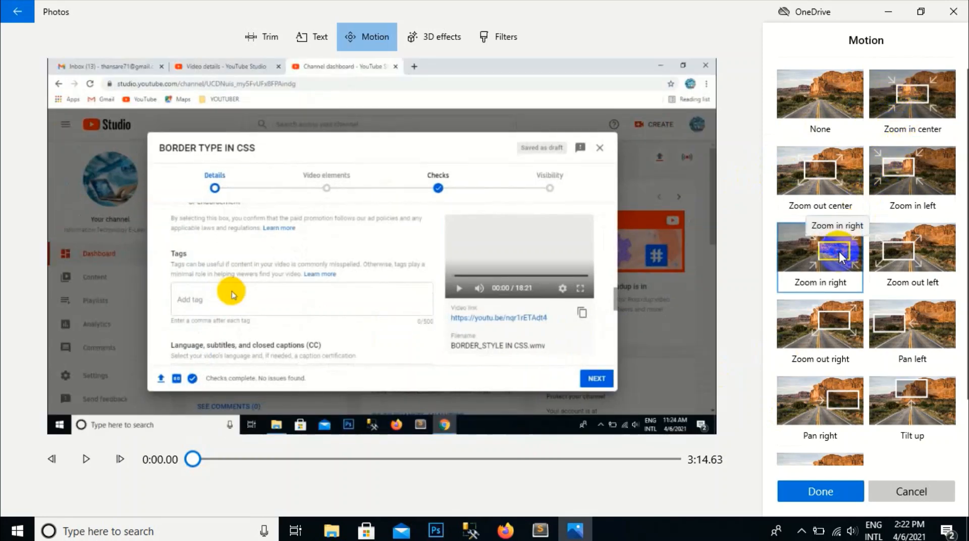
pyautogui.click(844, 397)
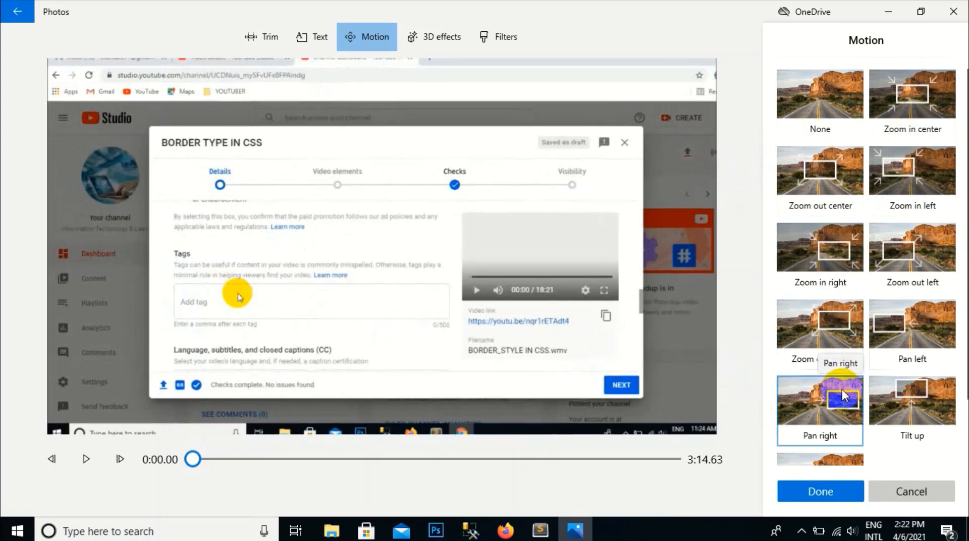
pyautogui.click(895, 492)
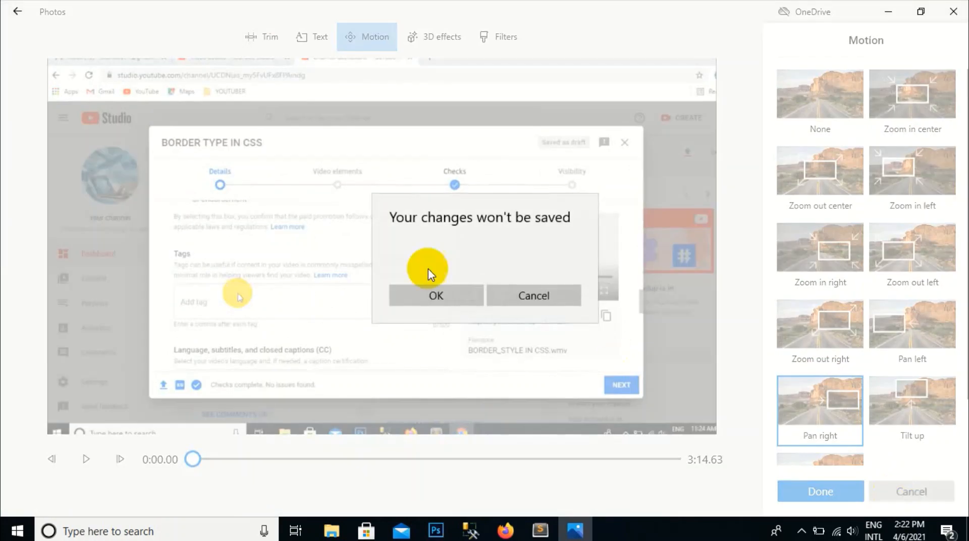
pyautogui.click(464, 298)
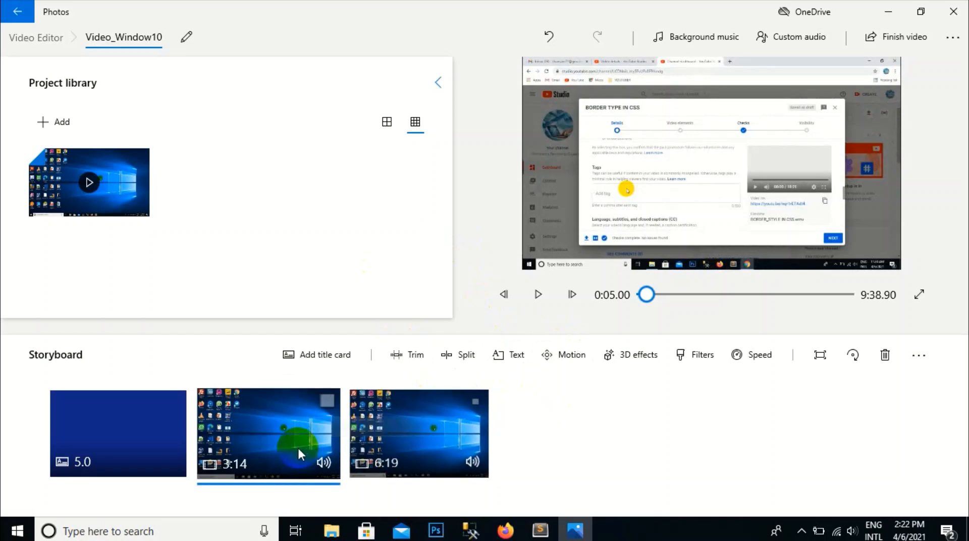
# Try the Inky, Denim, Energy, Original, Adventure and Pixel filters on the 3:14 clip and discard the changes.
pyautogui.click(701, 356)
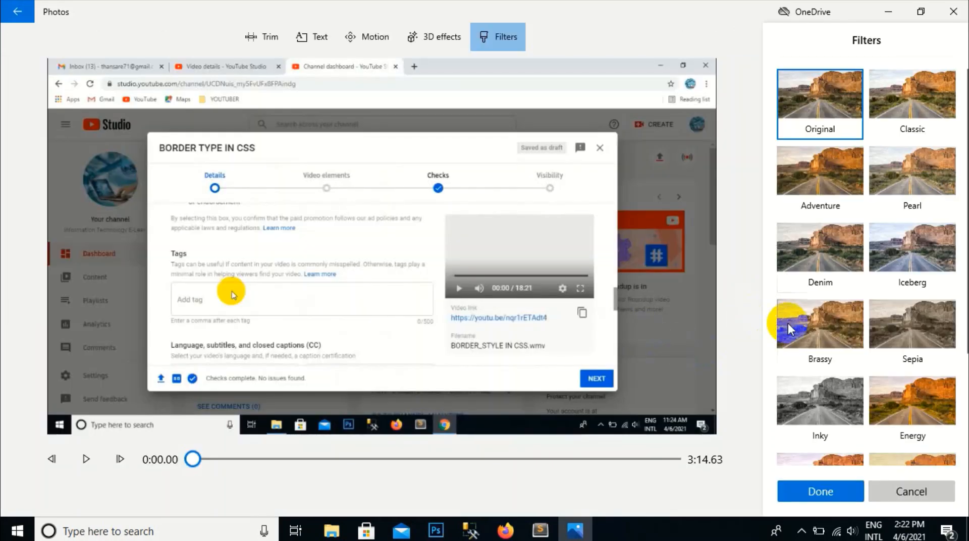
pyautogui.click(814, 394)
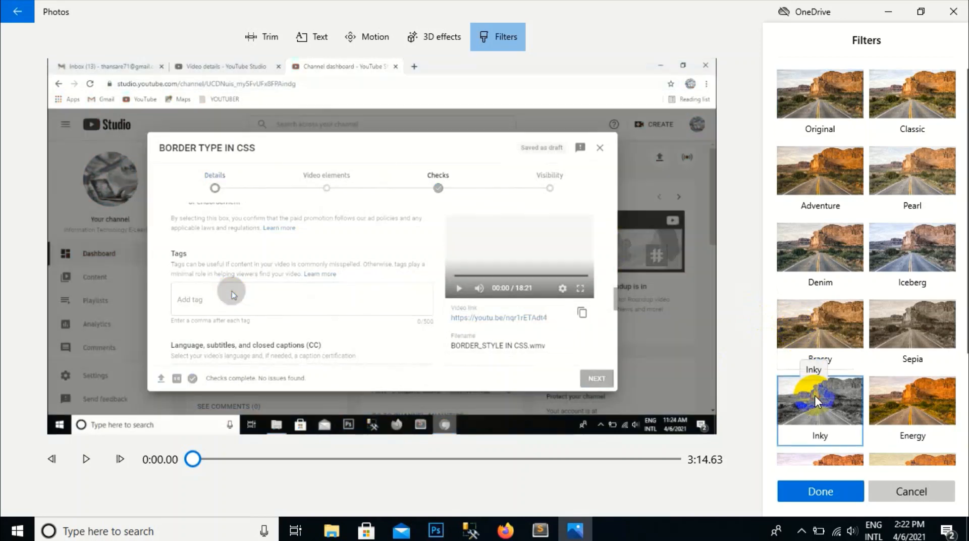
pyautogui.click(808, 256)
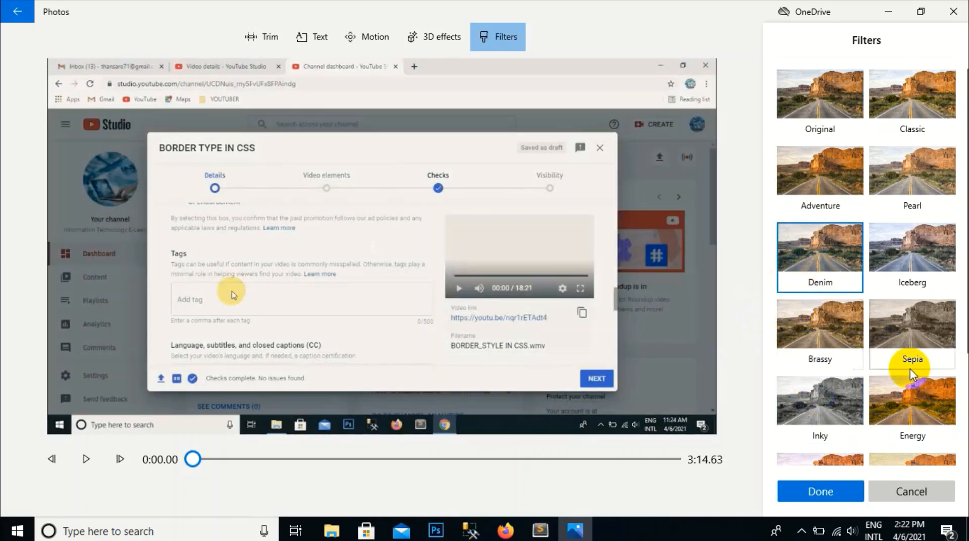
pyautogui.click(925, 391)
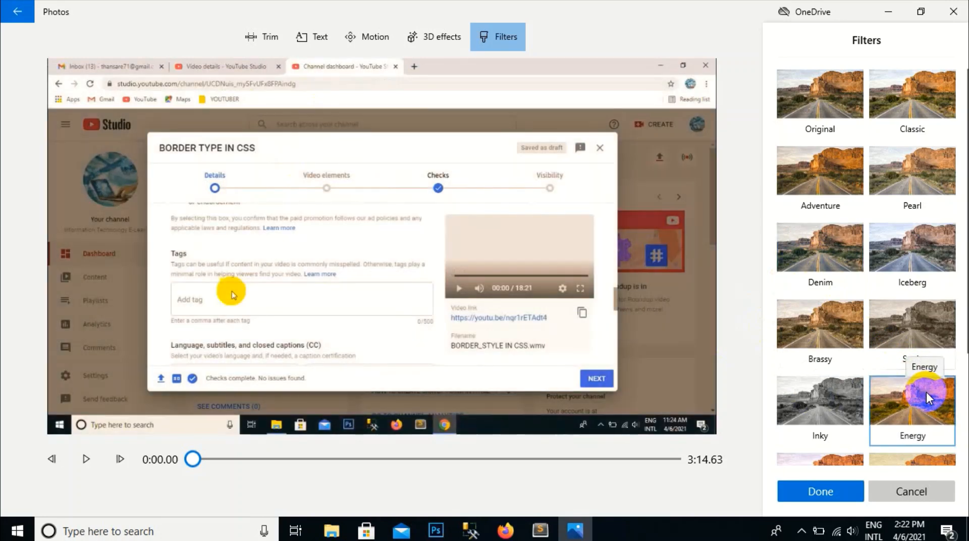
pyautogui.click(813, 108)
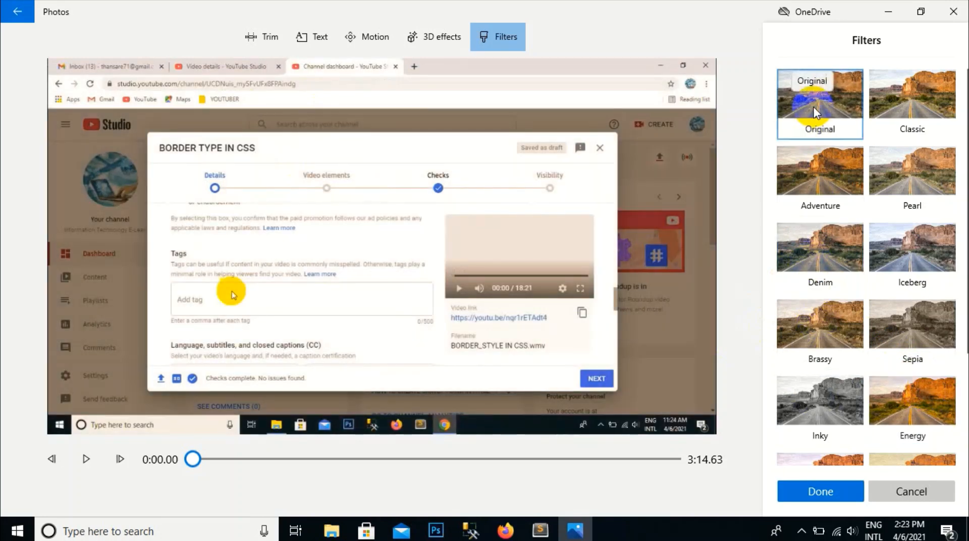
pyautogui.click(821, 158)
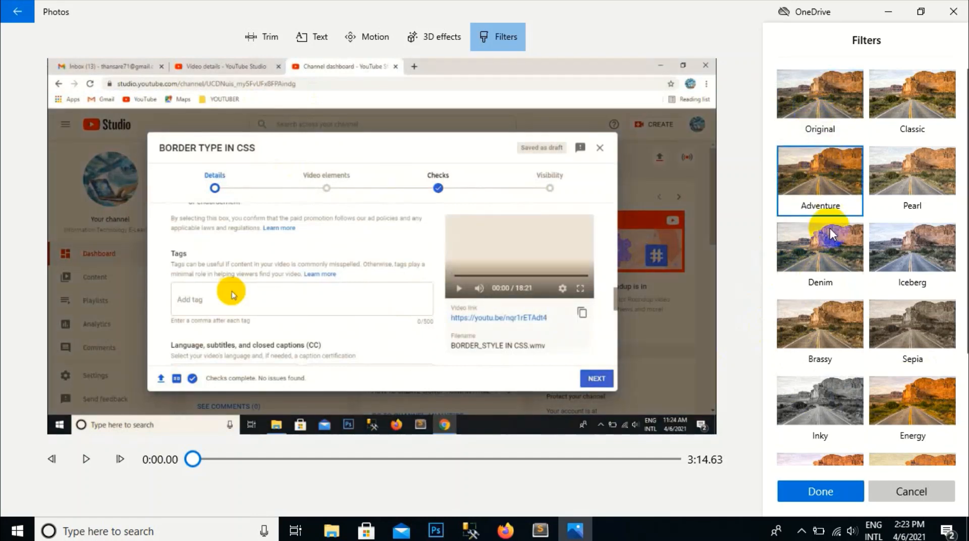
pyautogui.scroll(-3, 858, 393)
pyautogui.scroll(1, 859, 396)
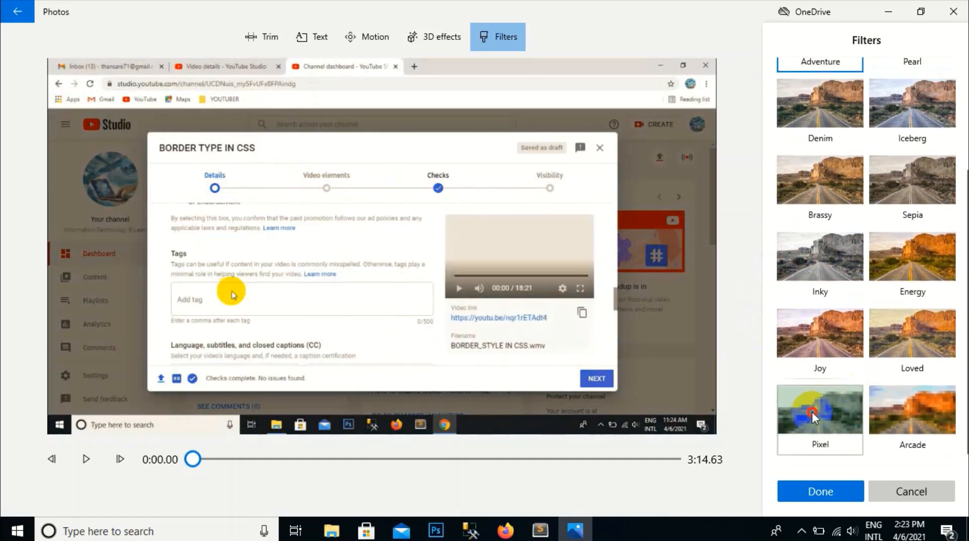
pyautogui.click(813, 411)
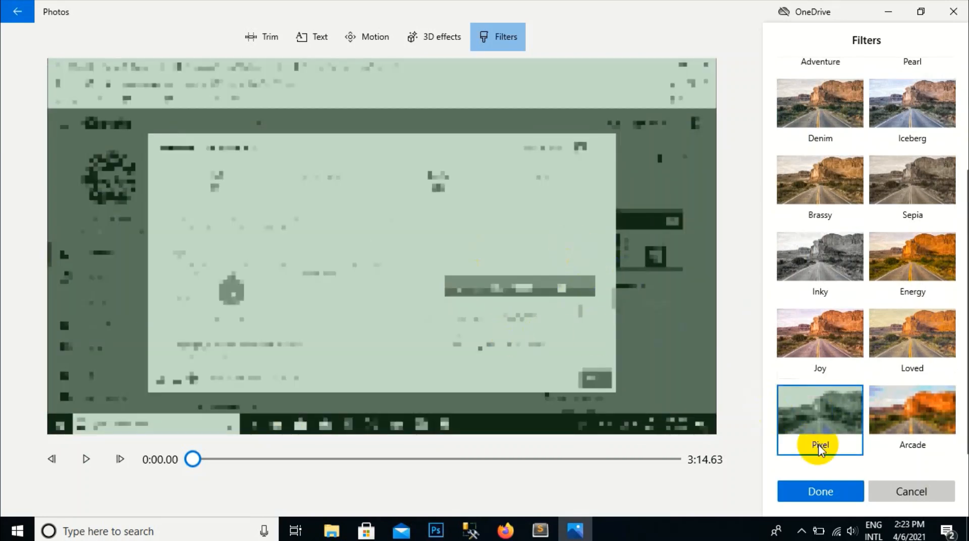
pyautogui.click(886, 490)
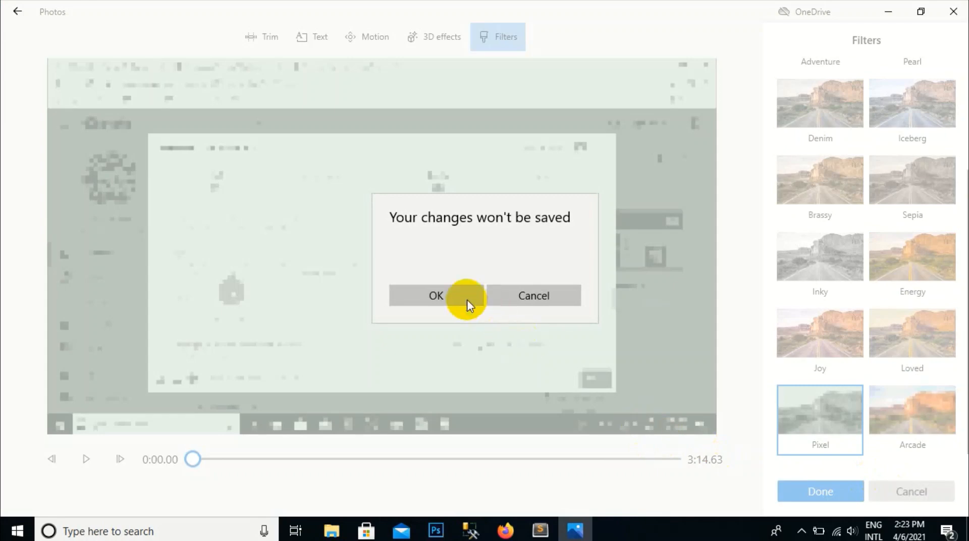
pyautogui.click(459, 300)
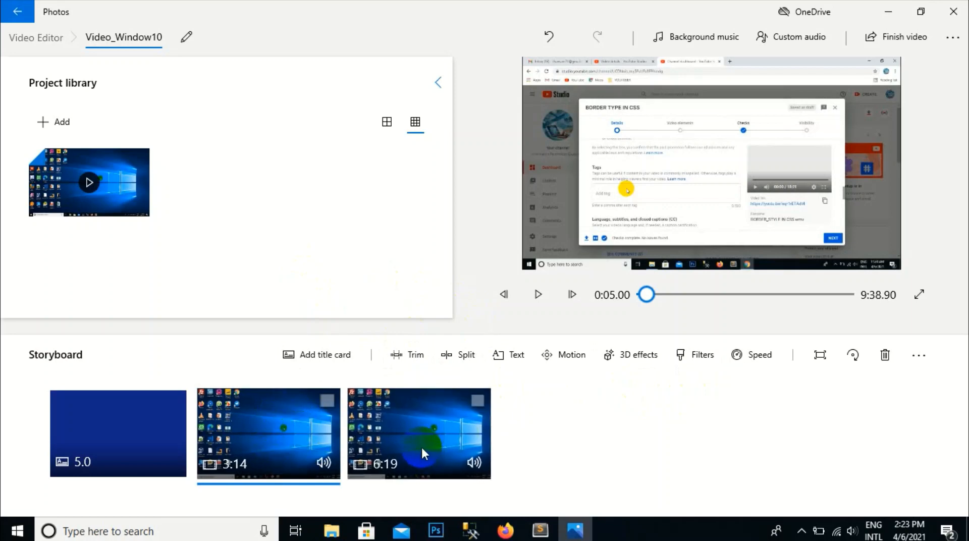
# Delete the 3:14 clip from the storyboard.
pyautogui.click(322, 403)
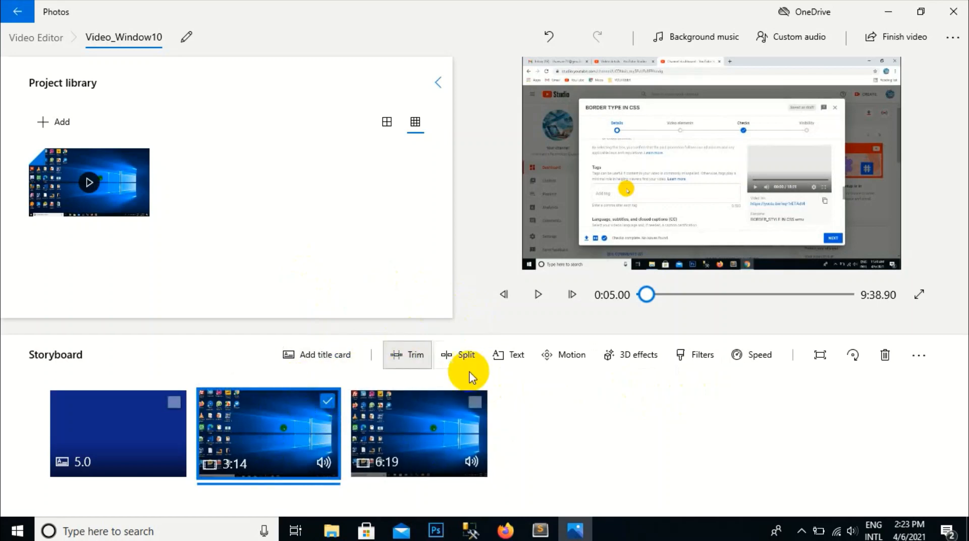
pyautogui.click(885, 357)
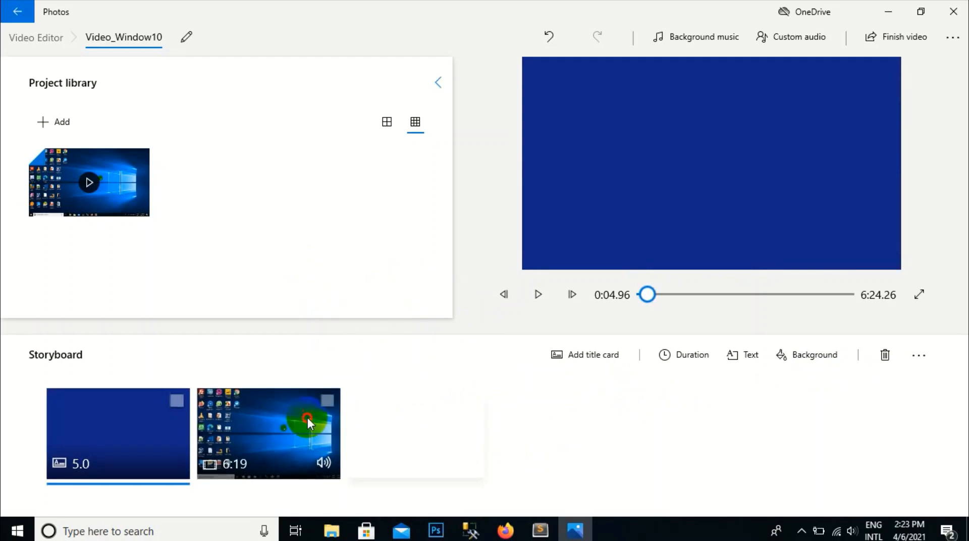
# Play the opening of the video from the title card, pause it, rewind to the start and resume playback.
pyautogui.click(308, 416)
pyautogui.click(147, 410)
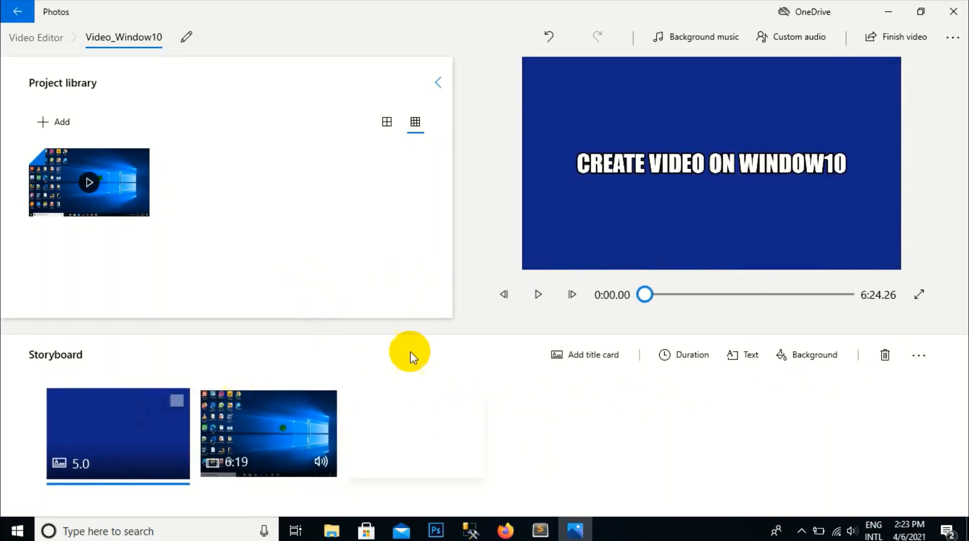
pyautogui.click(535, 296)
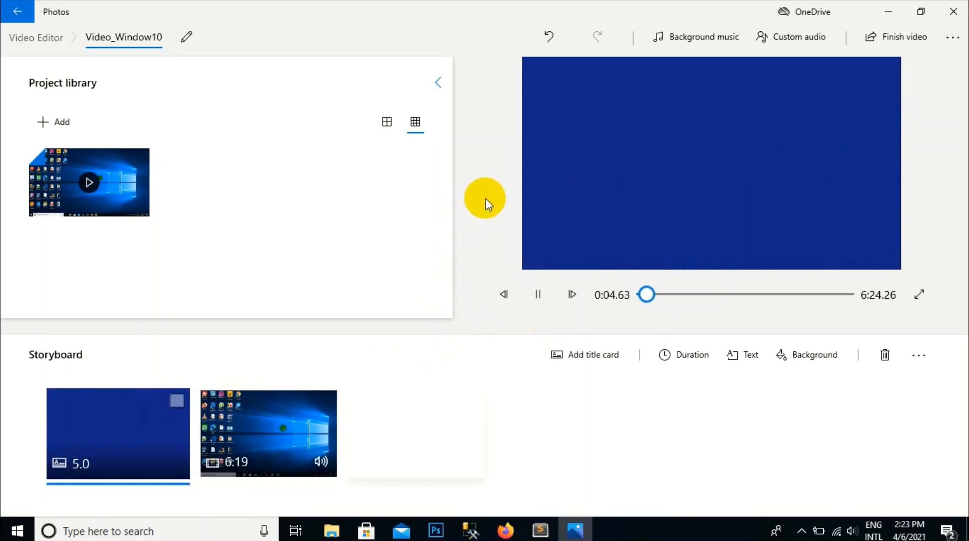
pyautogui.click(537, 294)
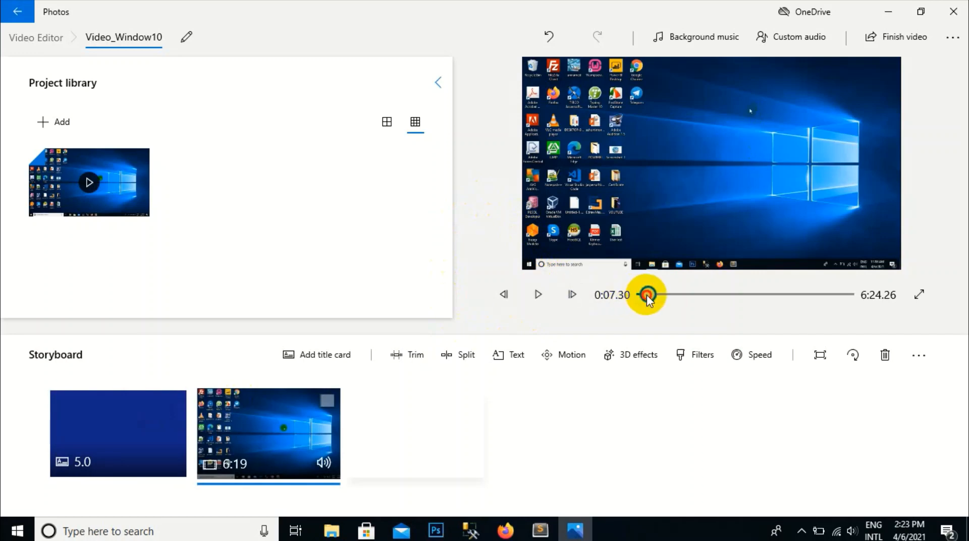
pyautogui.moveTo(646, 295); pyautogui.dragTo(616, 294)
pyautogui.click(532, 295)
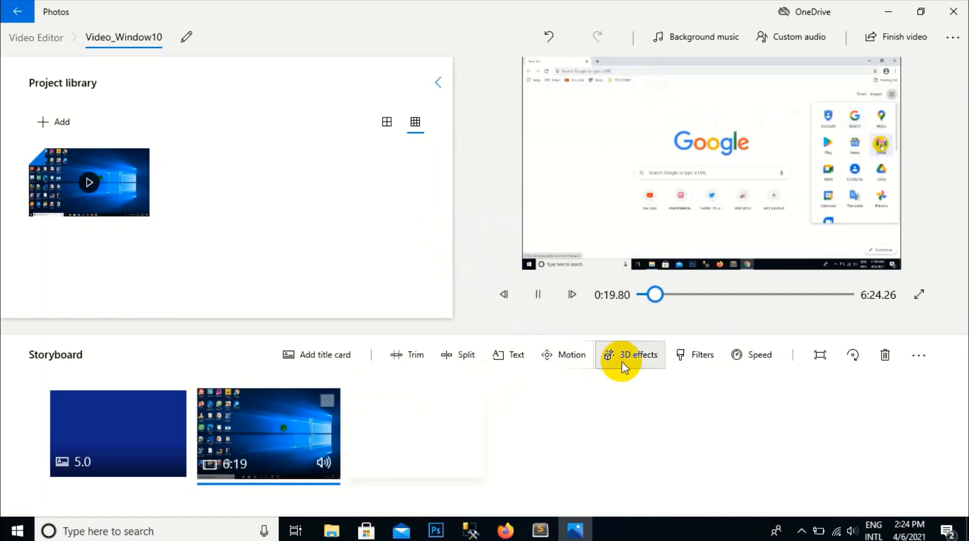
# Set the 6:19 clip's speed to 64x and play the sped-up clip in the preview.
pyautogui.click(770, 358)
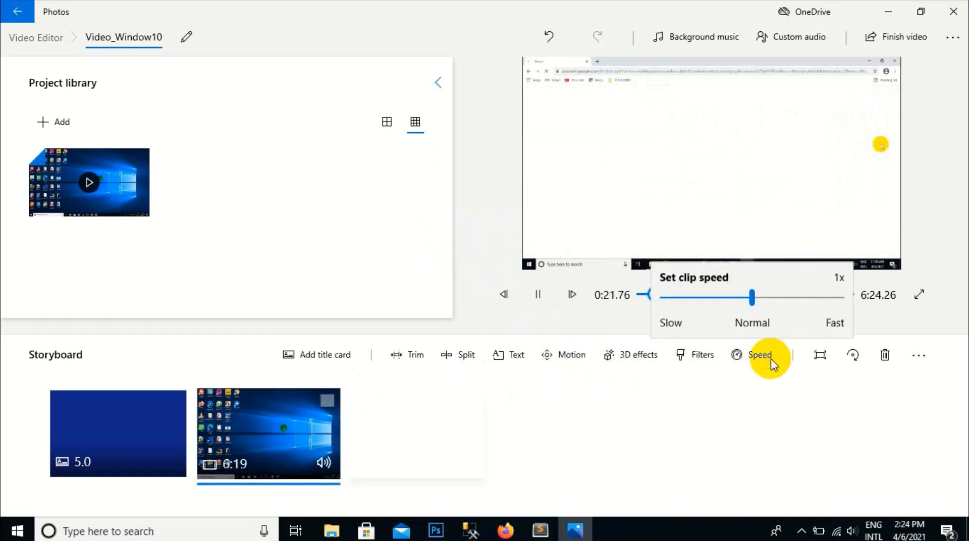
pyautogui.click(840, 297)
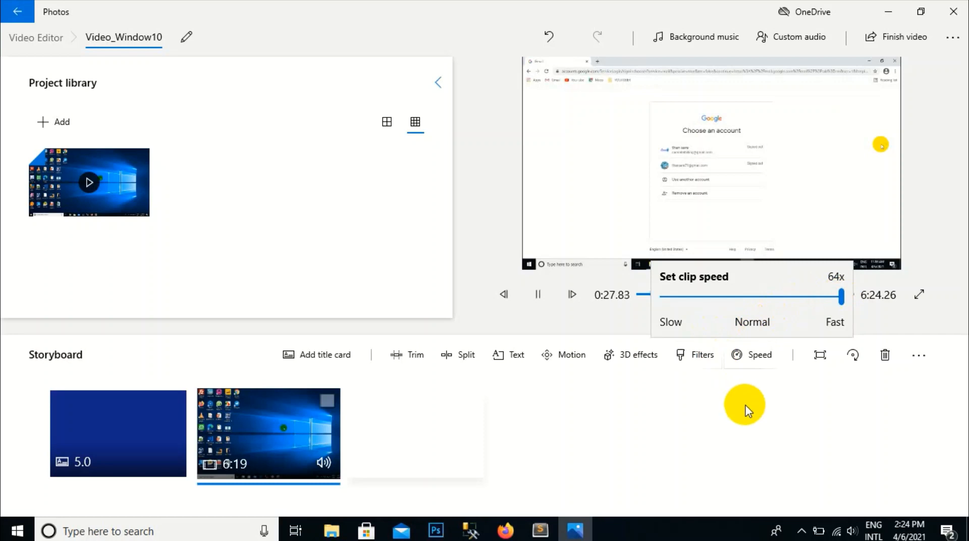
pyautogui.click(402, 442)
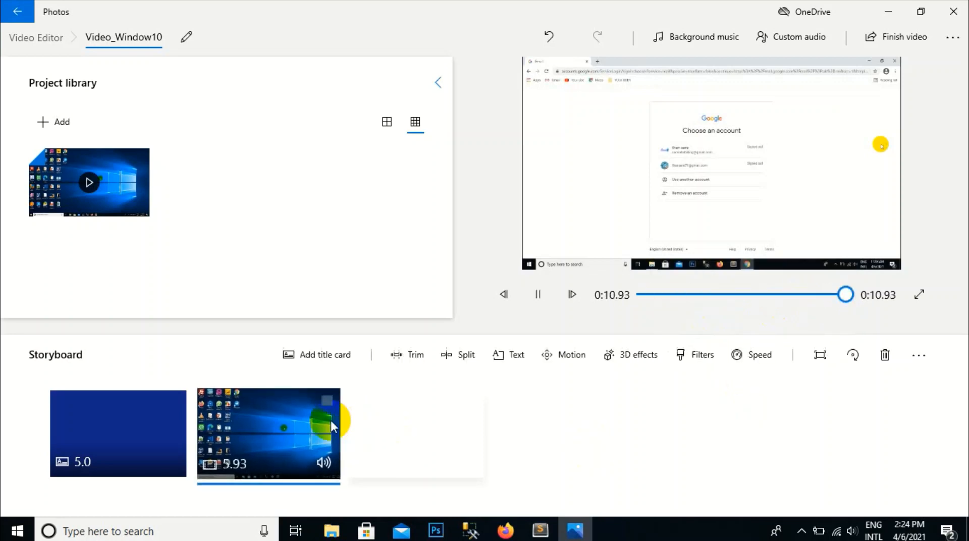
pyautogui.click(275, 424)
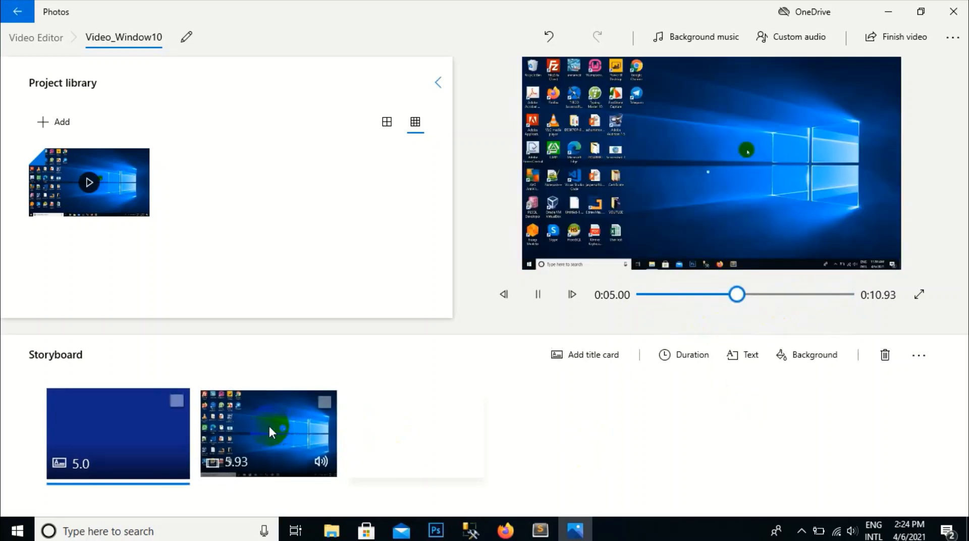
# Play and pause the sped-up video, reset the video clip's speed to 1x and replay from the title card.
pyautogui.click(146, 432)
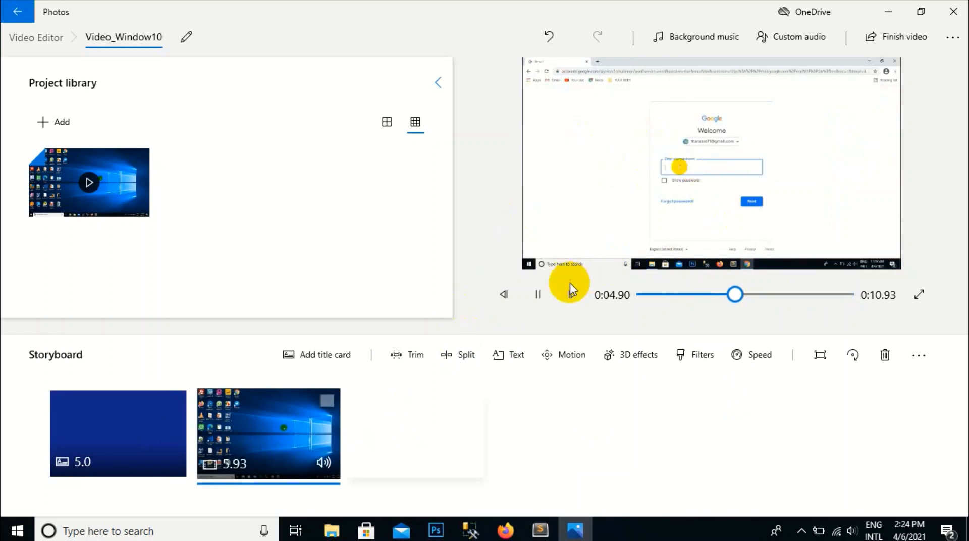
pyautogui.click(544, 295)
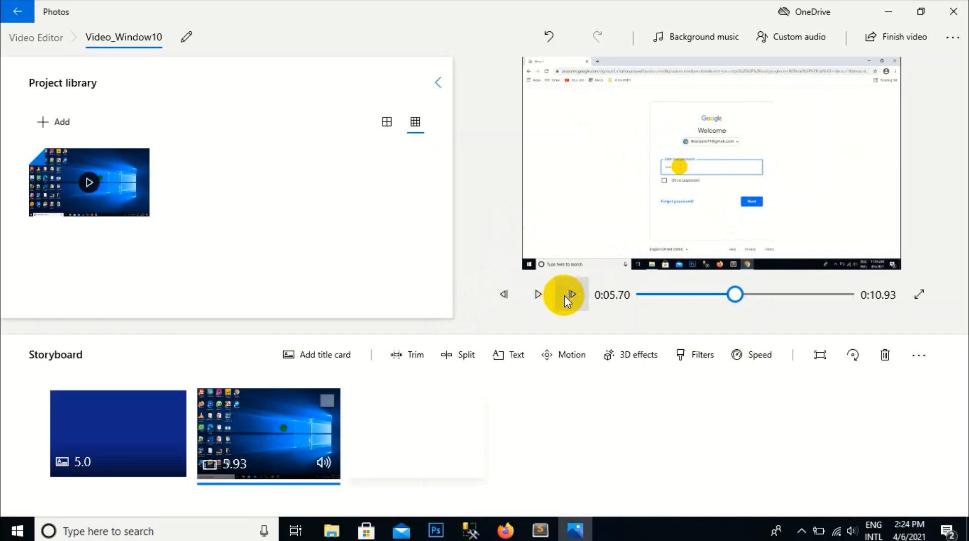
pyautogui.click(751, 355)
pyautogui.click(746, 298)
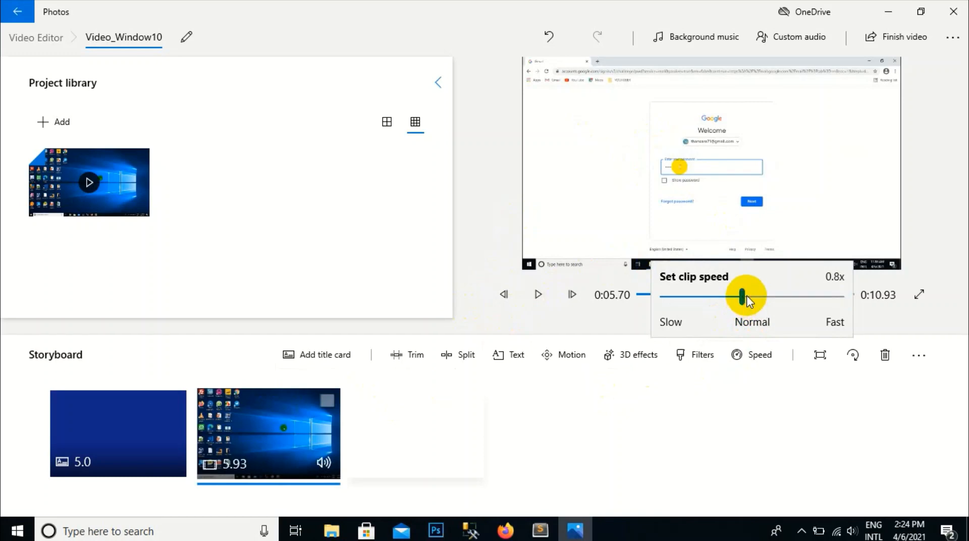
pyautogui.click(752, 297)
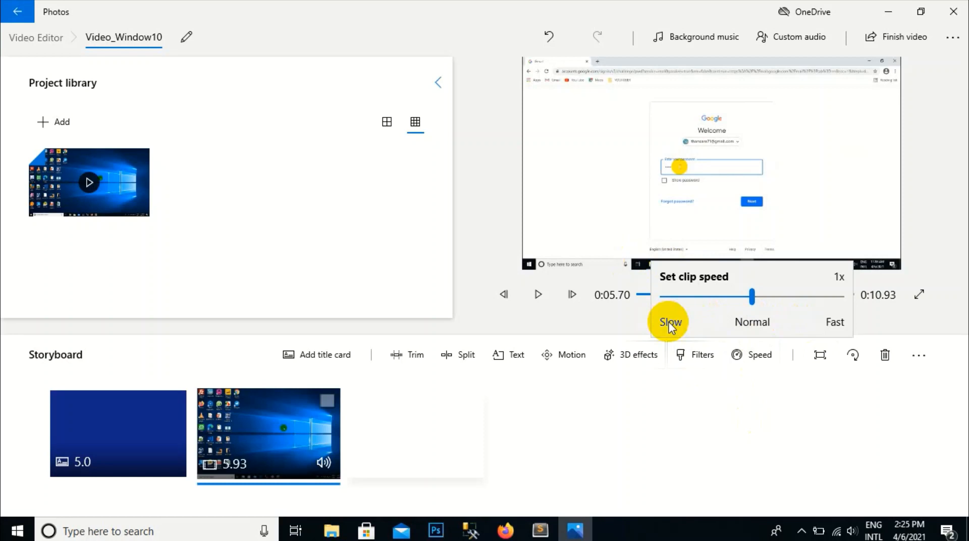
pyautogui.click(752, 419)
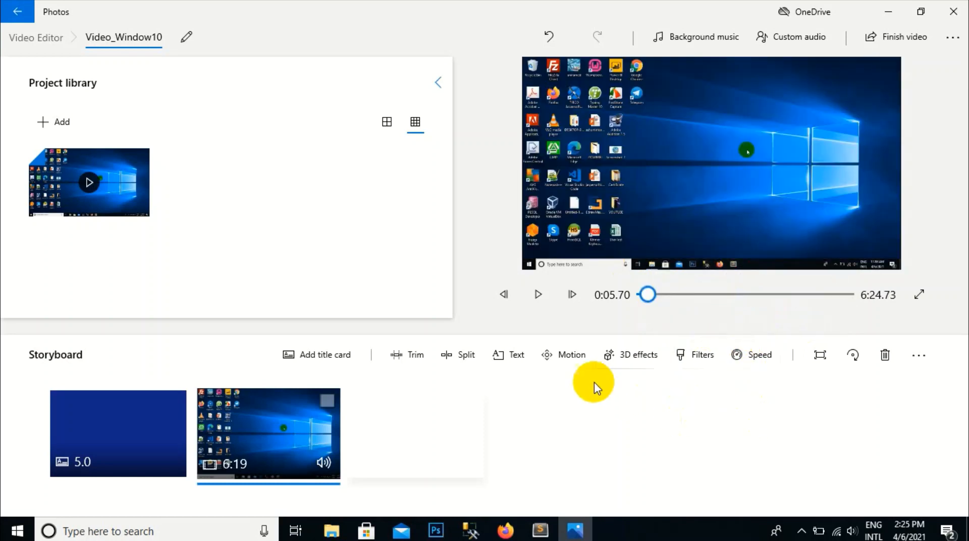
pyautogui.click(530, 296)
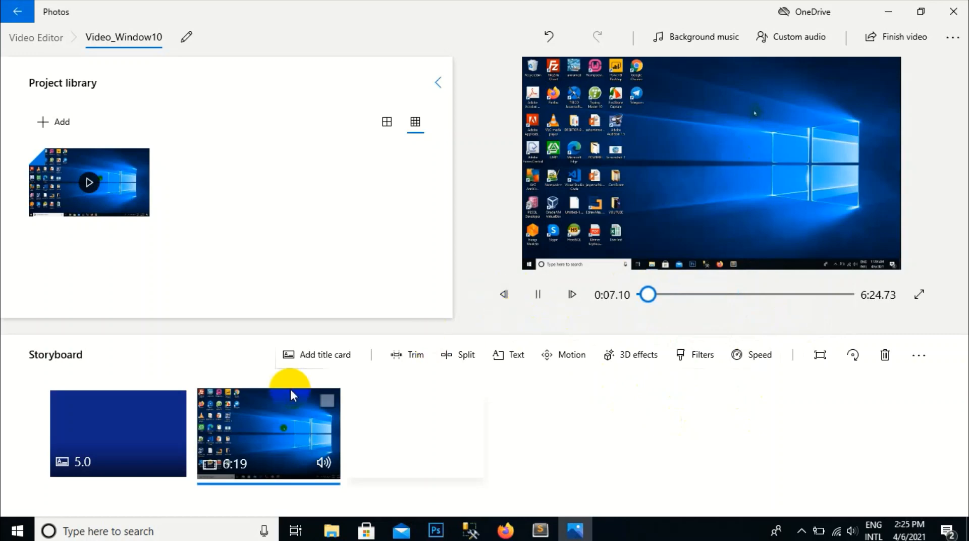
pyautogui.click(109, 422)
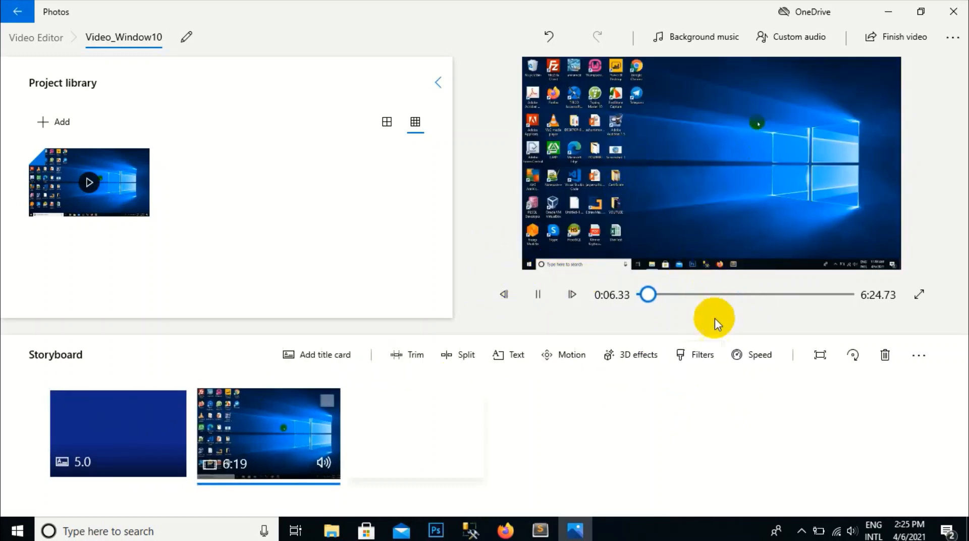
# Set the title card's duration to 3 seconds and play the preview.
pyautogui.click(126, 421)
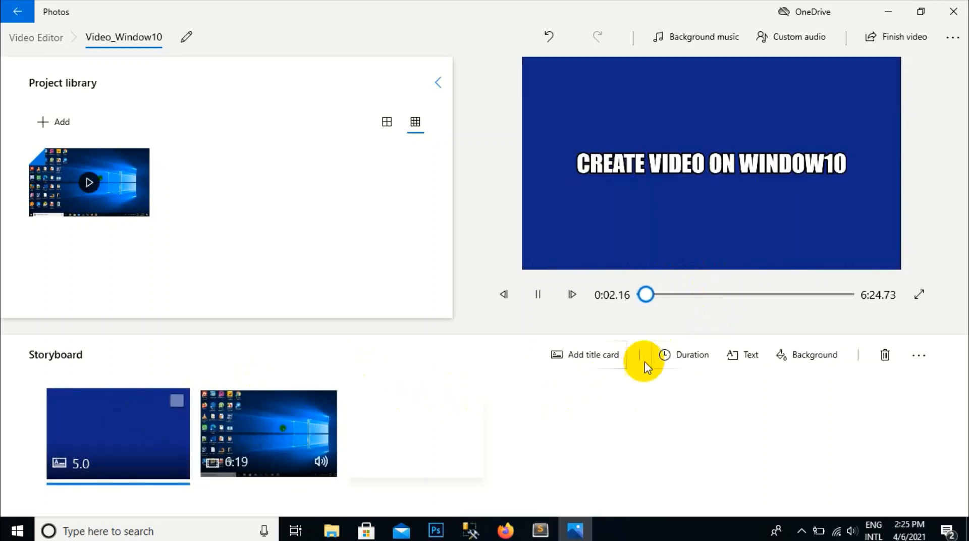
pyautogui.click(679, 354)
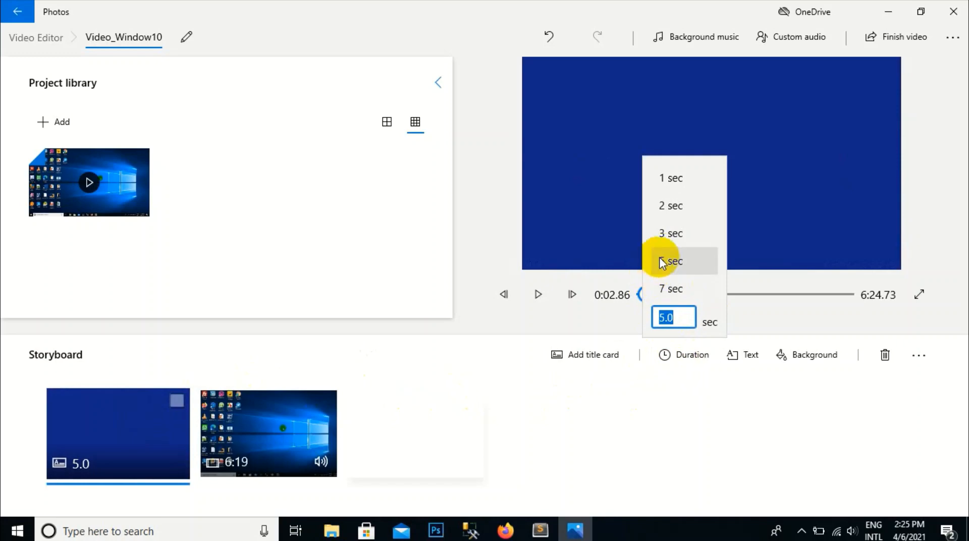
pyautogui.click(670, 243)
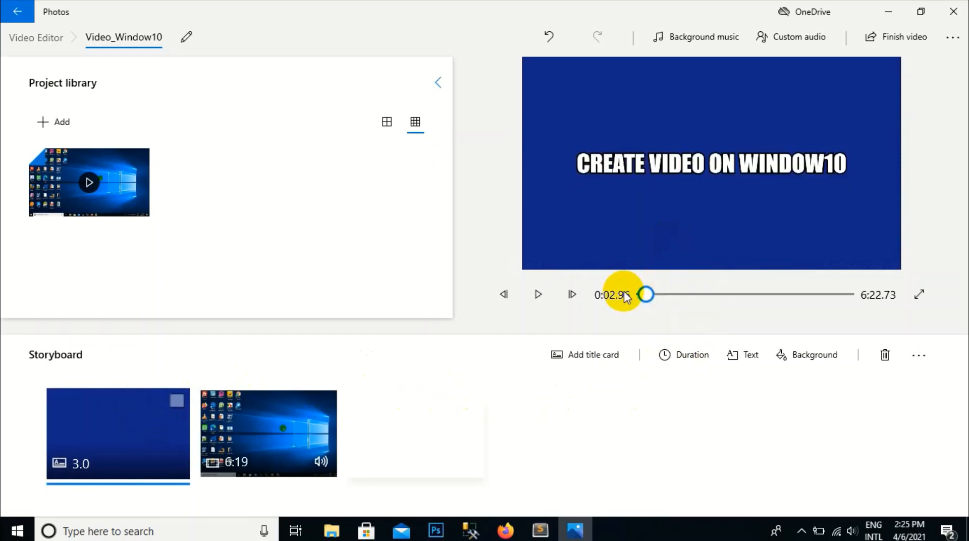
pyautogui.click(535, 296)
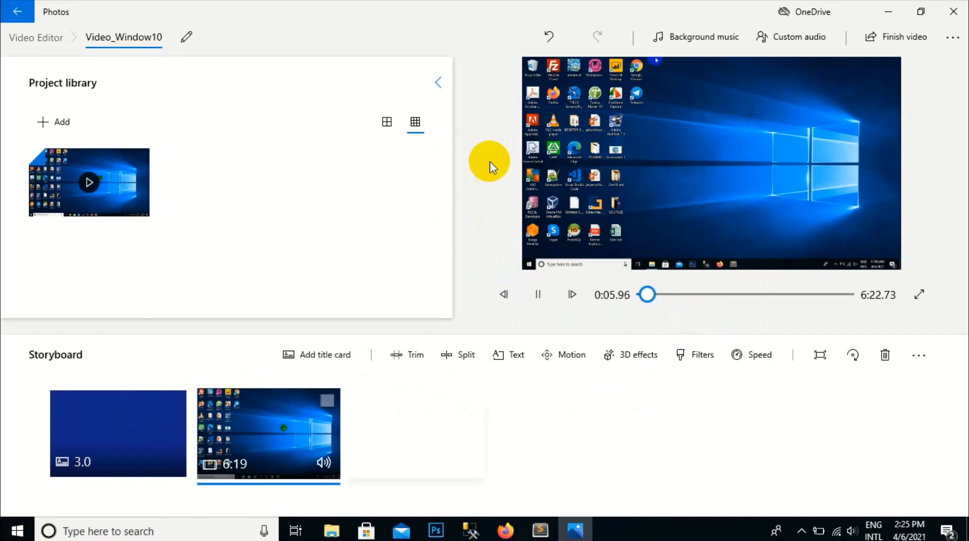
# Review the background music settings and keep Happy Beat as the track.
pyautogui.click(681, 36)
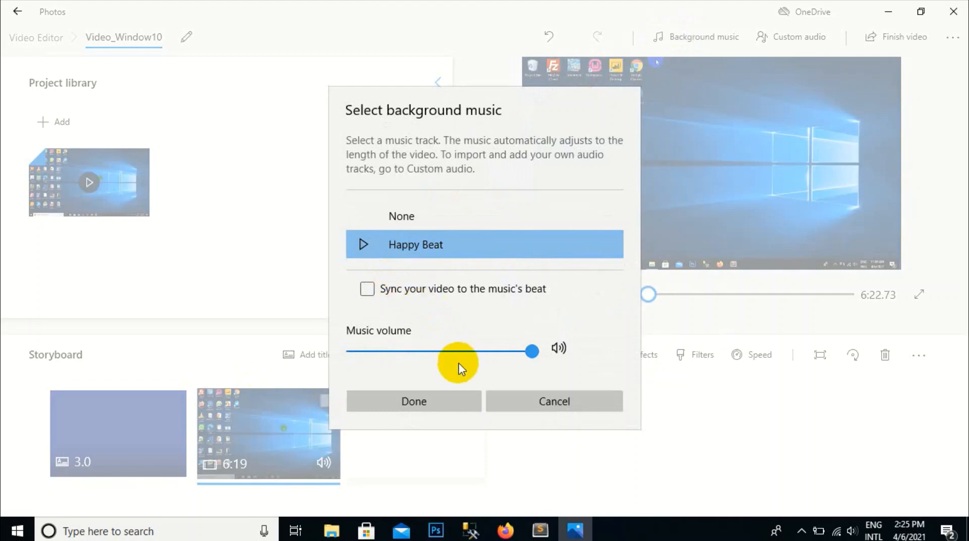
pyautogui.click(417, 401)
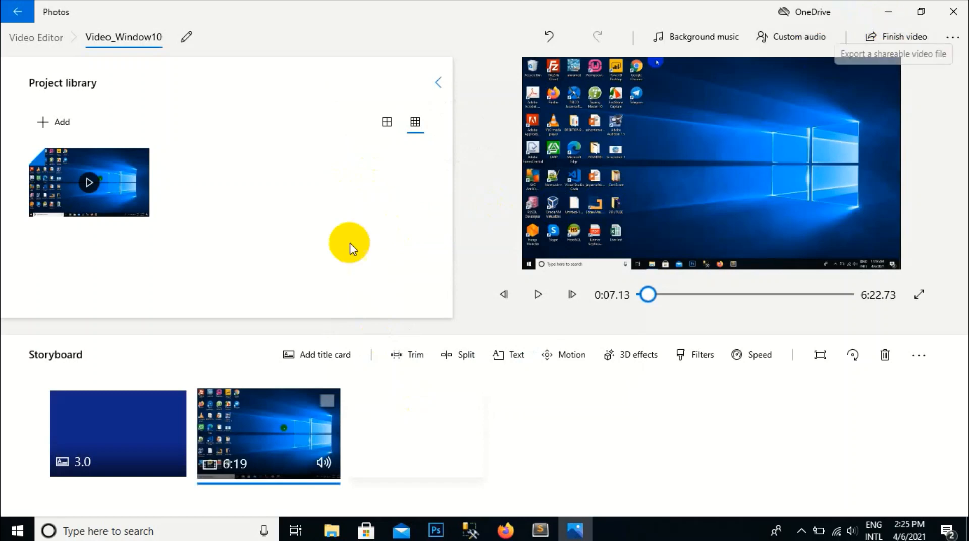
# Open the title card's text for editing and try the Holiday and Chilled animated text styles.
pyautogui.click(133, 415)
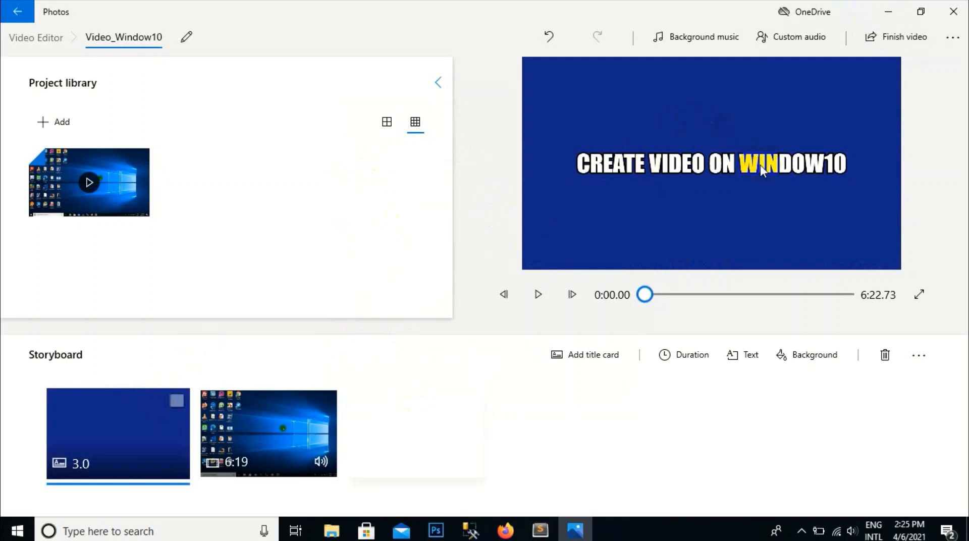
pyautogui.click(751, 355)
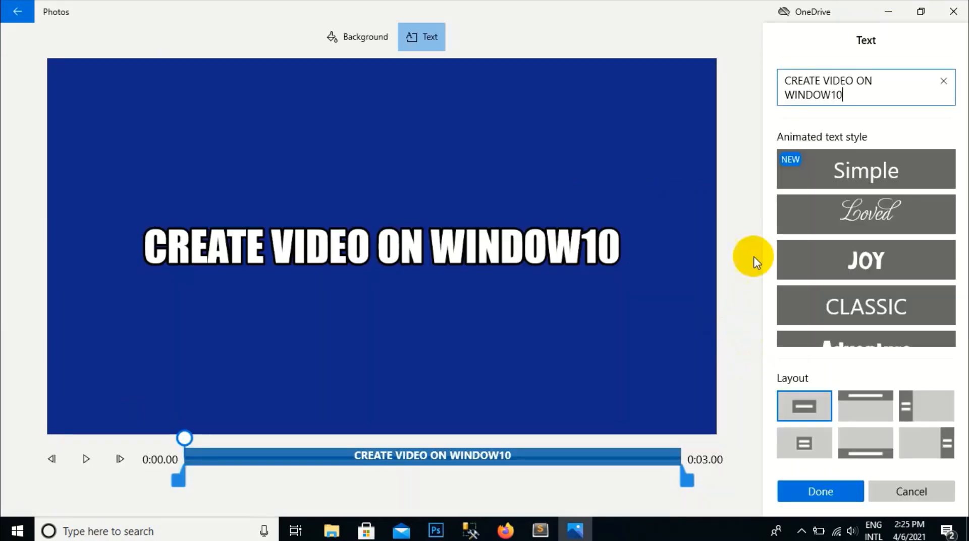
pyautogui.scroll(-10, 825, 274)
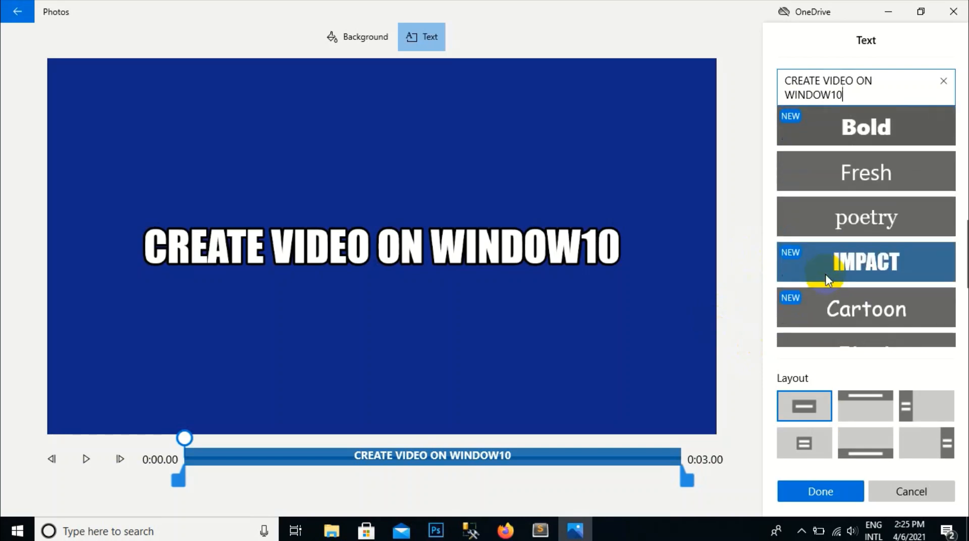
pyautogui.scroll(-5, 825, 274)
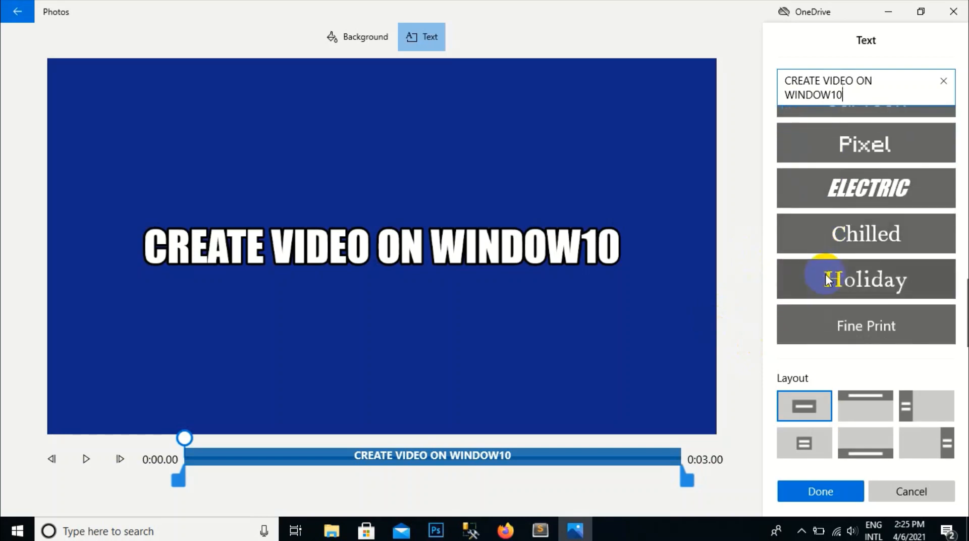
pyautogui.click(827, 278)
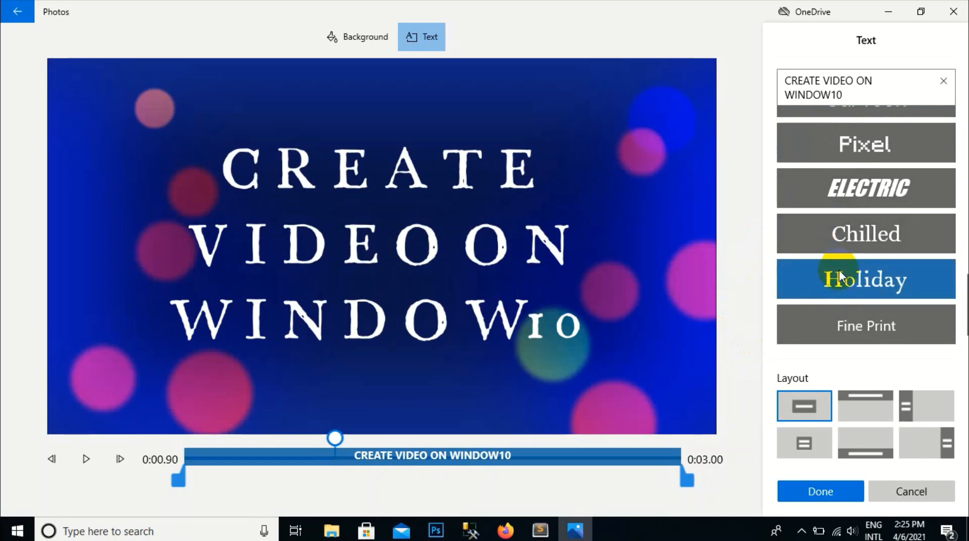
pyautogui.click(832, 247)
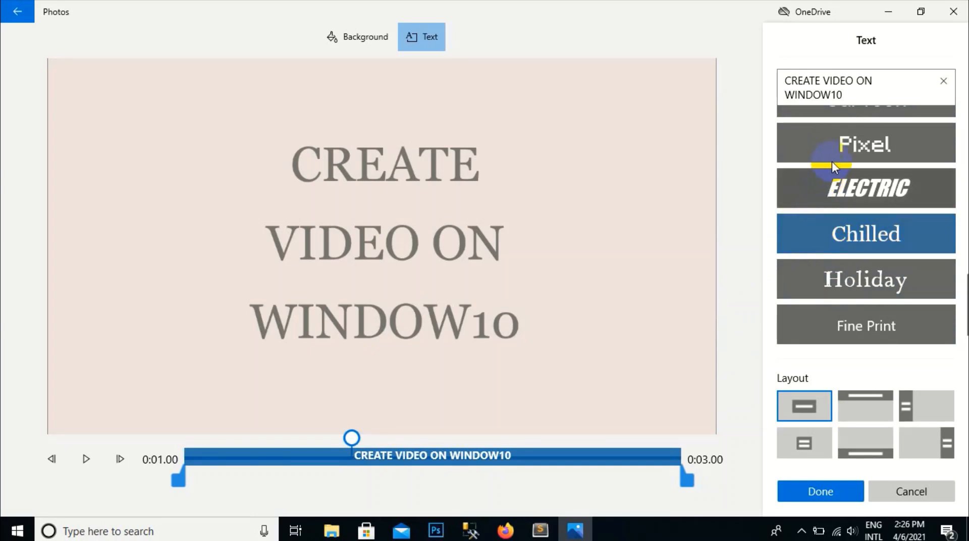
# Try the Loved and Joy animated text styles on the title card.
pyautogui.scroll(5, 831, 161)
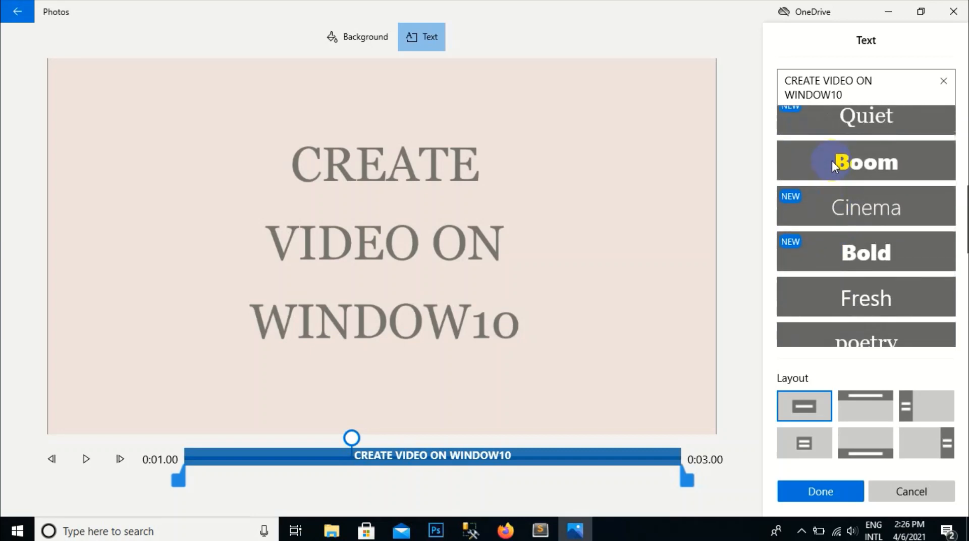
pyautogui.scroll(4, 831, 161)
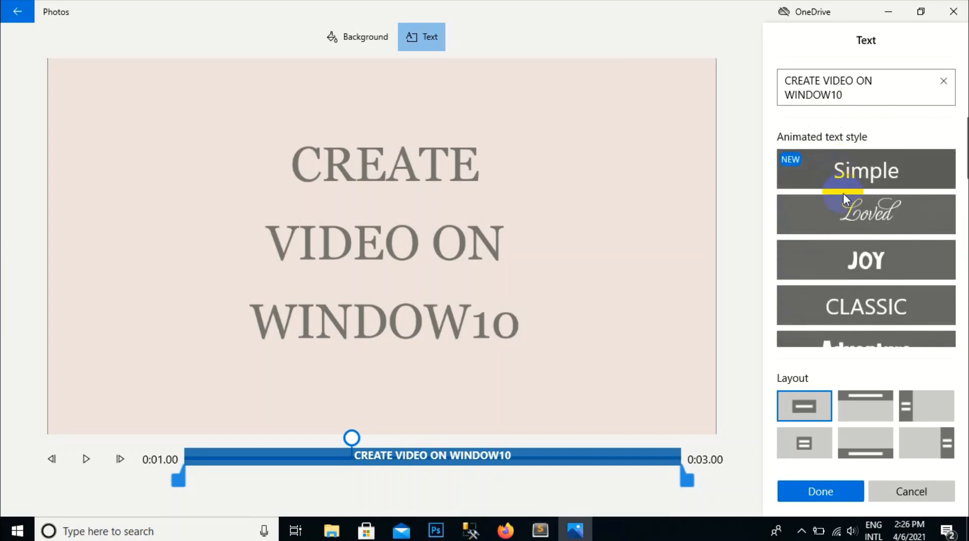
pyautogui.click(850, 214)
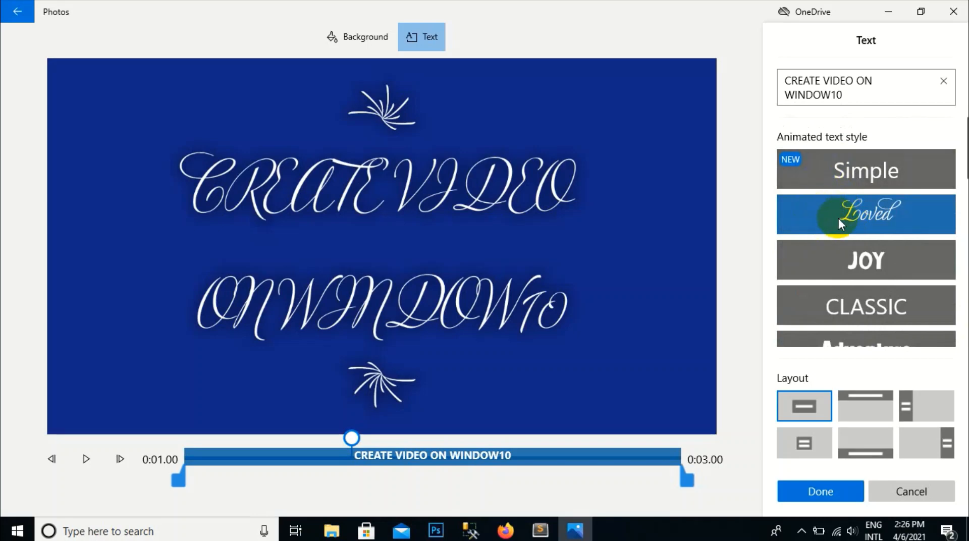
pyautogui.click(827, 247)
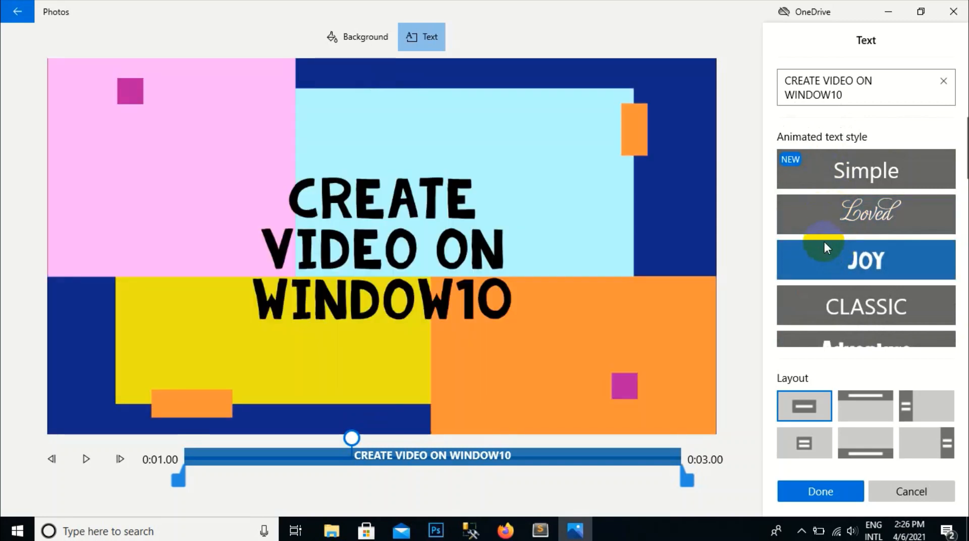
# Apply the Adventure animated text style to the title card and save the text change.
pyautogui.scroll(-2, 811, 229)
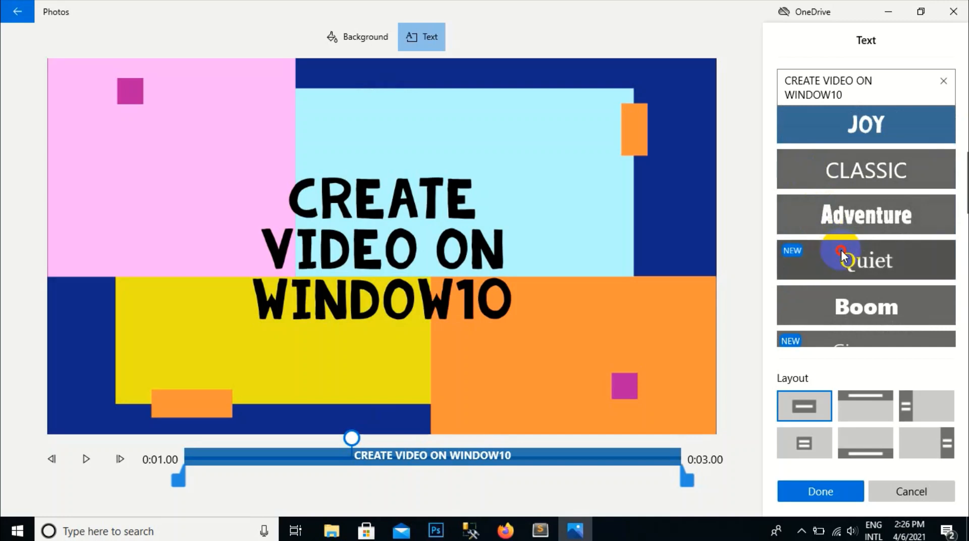
pyautogui.click(841, 250)
pyautogui.click(828, 231)
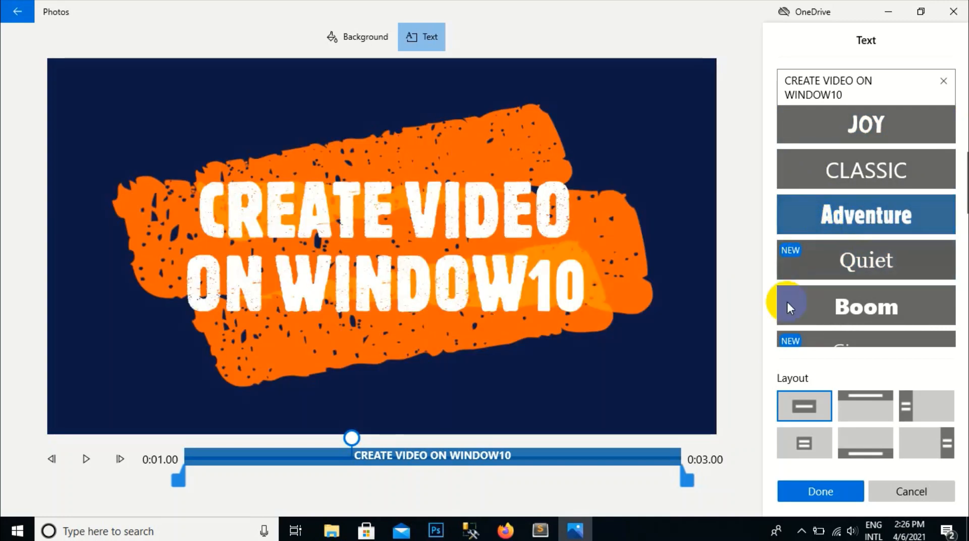
pyautogui.click(803, 490)
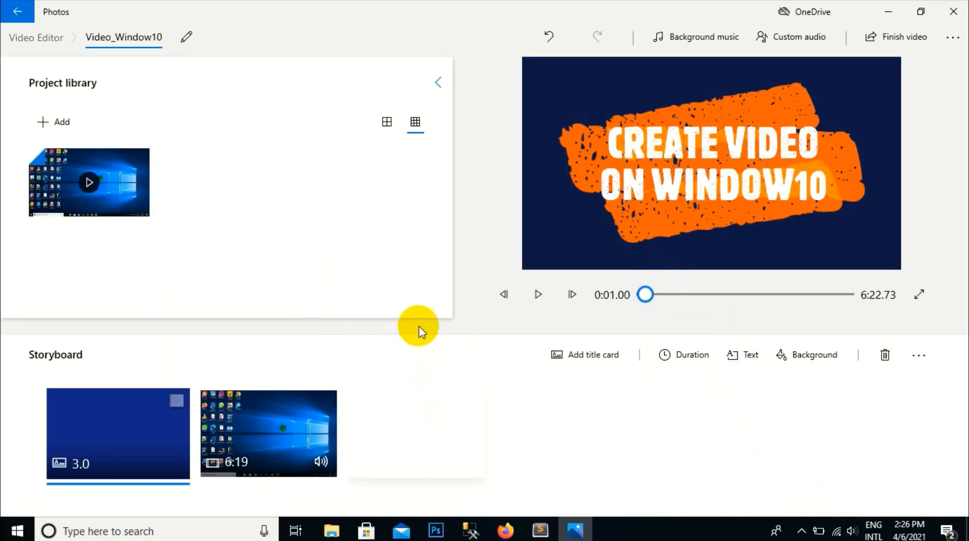
# Play the restyled title card into the video clip, pause it and view the clip's black bar options.
pyautogui.click(532, 295)
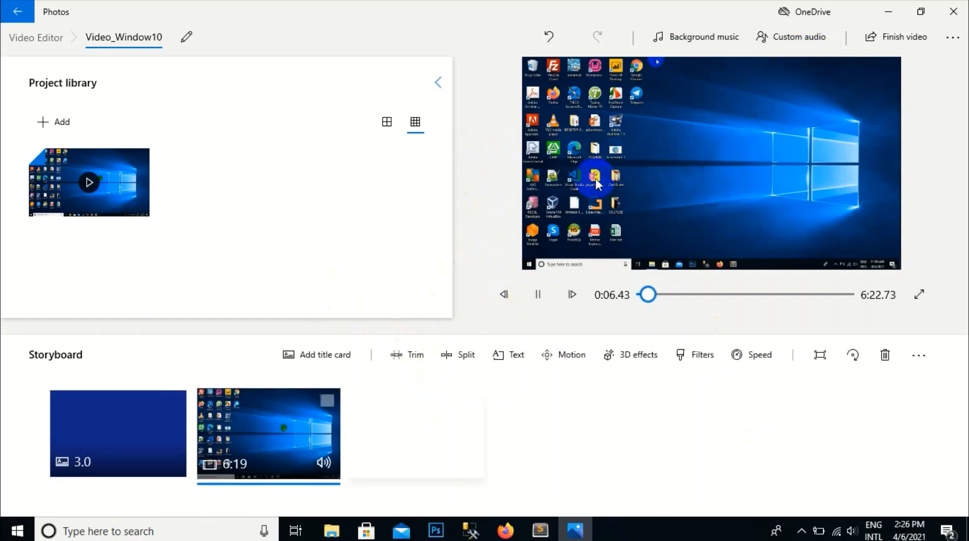
pyautogui.click(538, 294)
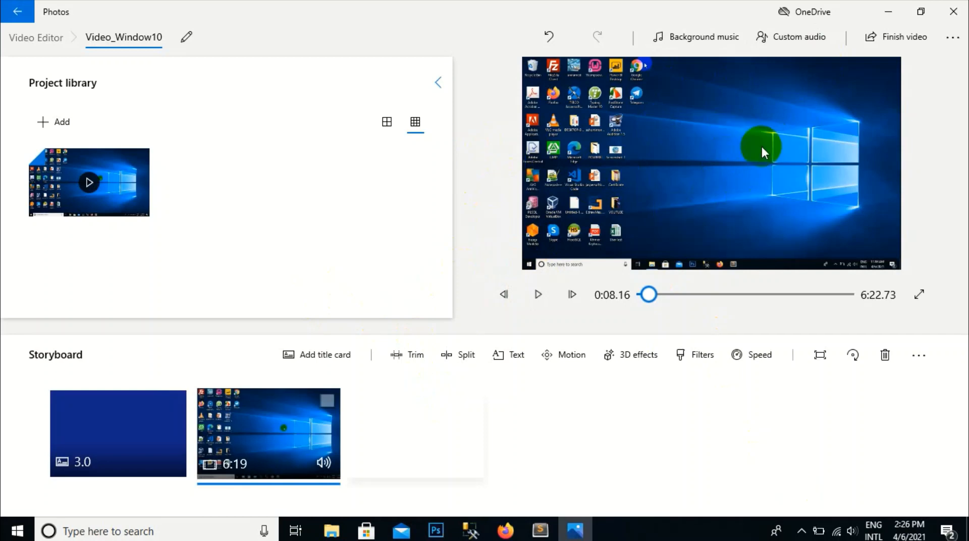
pyautogui.click(818, 353)
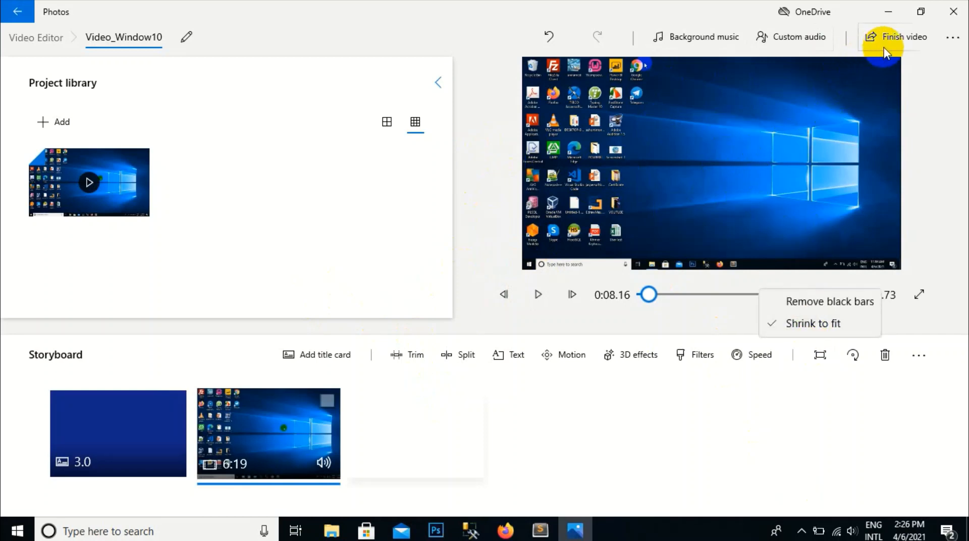
# Finish the video with High 1080p quality and start the export.
pyautogui.click(901, 39)
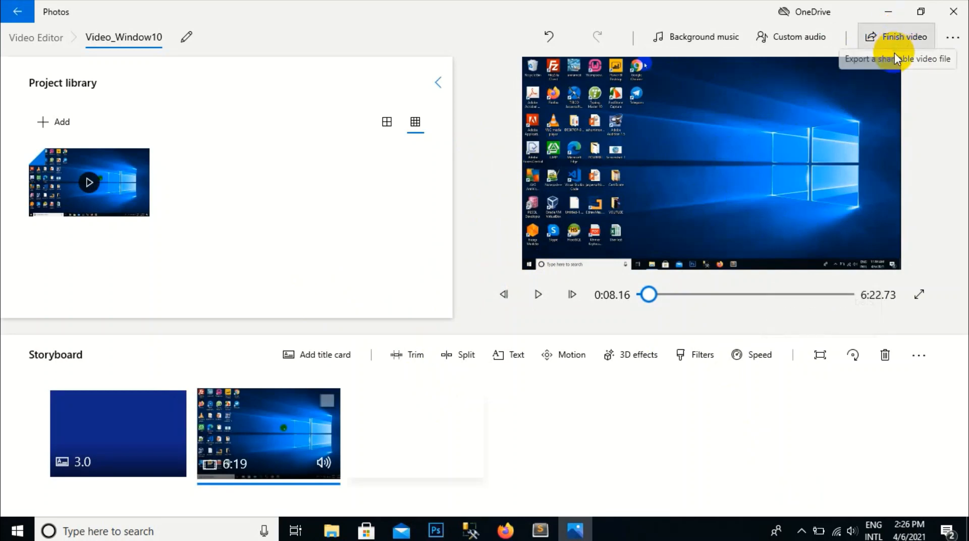
pyautogui.click(894, 49)
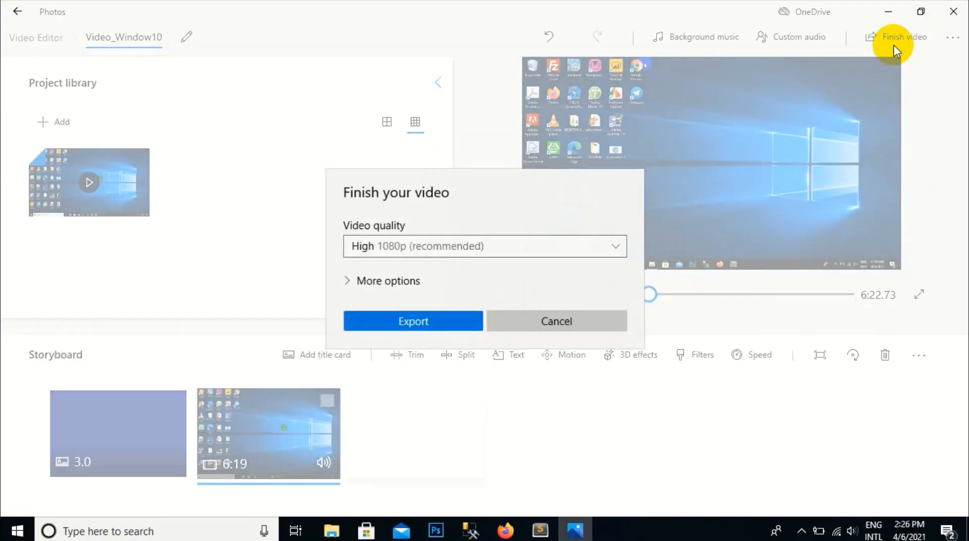
pyautogui.click(383, 246)
pyautogui.click(385, 247)
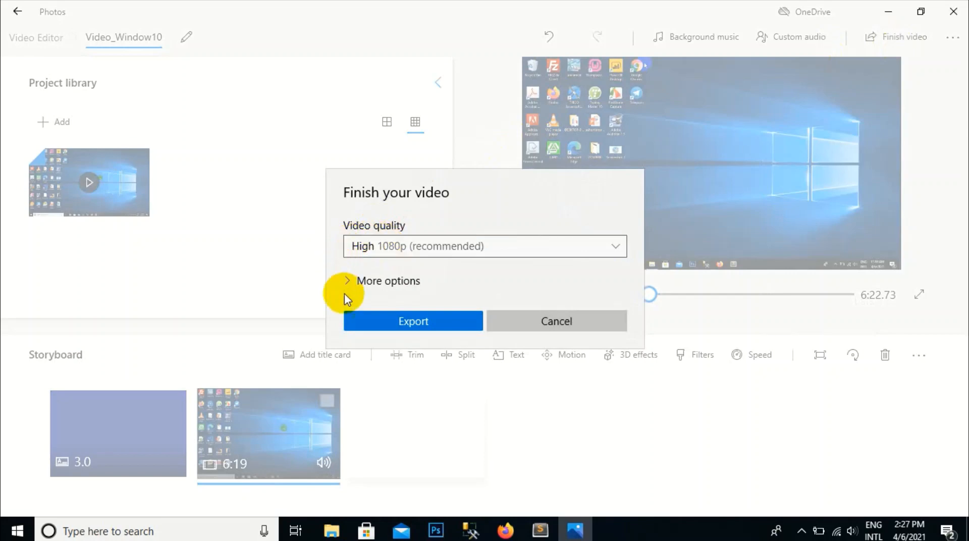
pyautogui.click(392, 321)
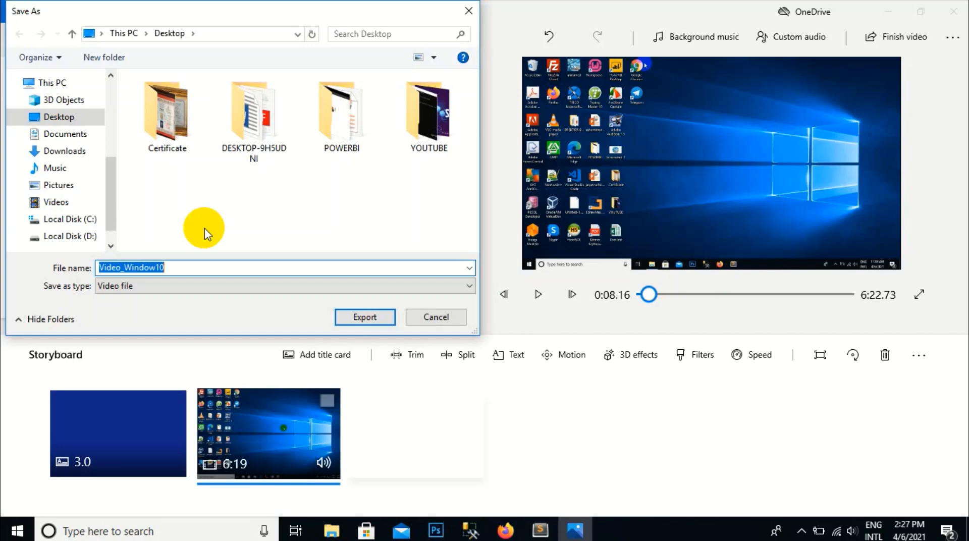
# Name the exported video file HOW TO CREATE VIDEO ON WINDOW10 and export it to the Desktop.
pyautogui.write('ho')
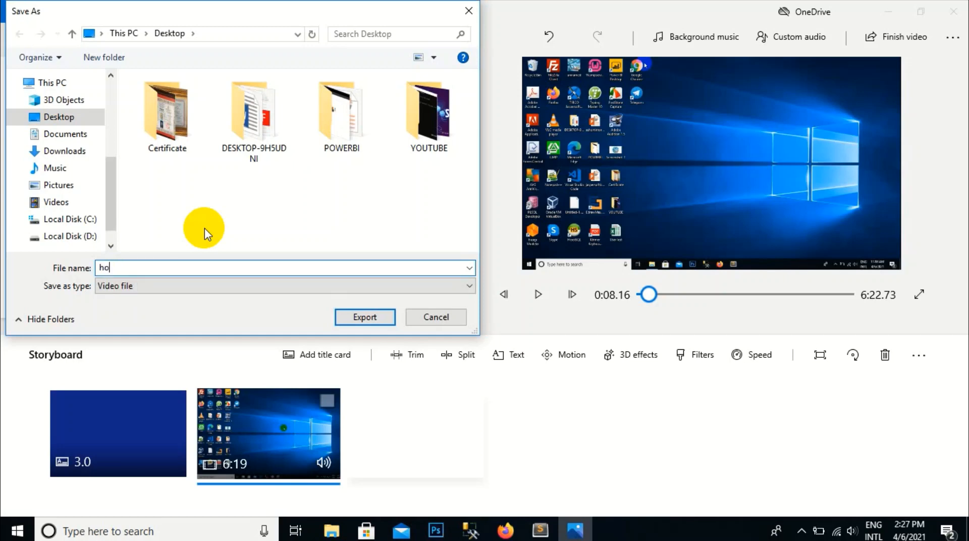
pyautogui.press('BackSpace')
pyautogui.press('BackSpace')
pyautogui.write('hi')
pyautogui.press('BackSpace')
pyautogui.press('BackSpace')
pyautogui.write('HOW TO CREATE VIDEO ')
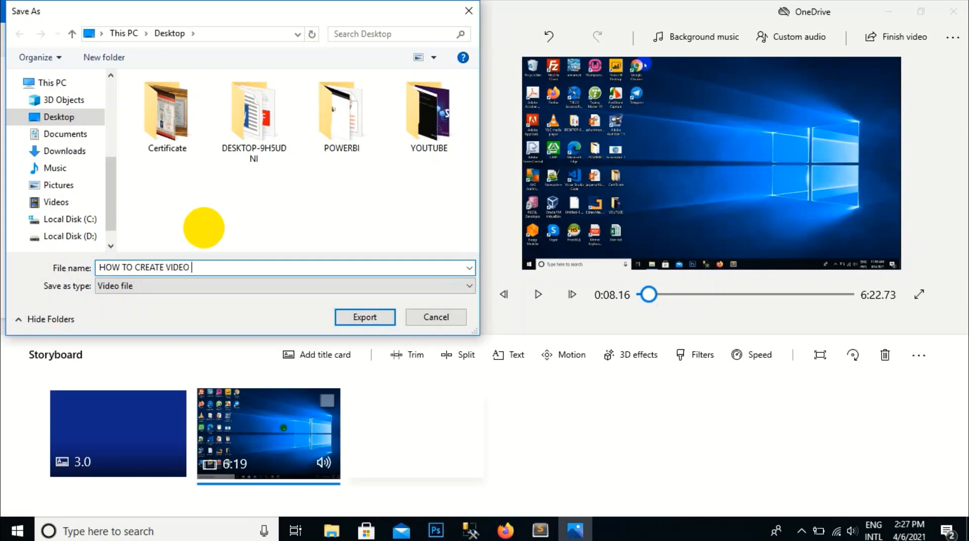
pyautogui.write('ON WINDOW10')
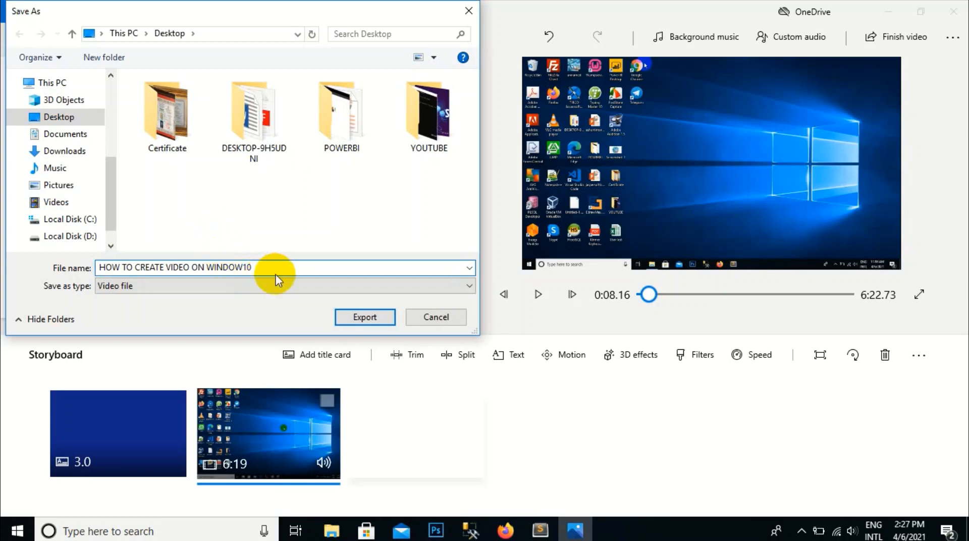
pyautogui.click(366, 318)
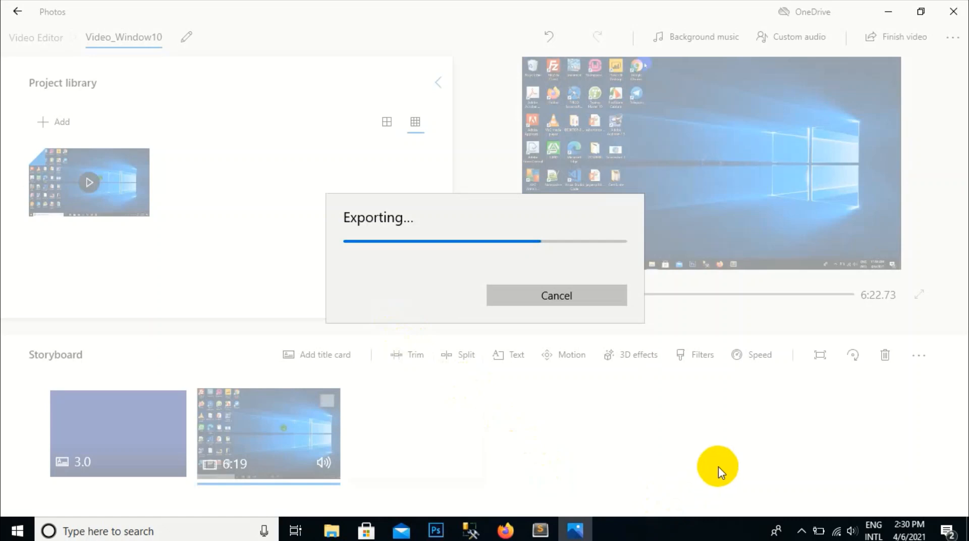
pyautogui.click(800, 534)
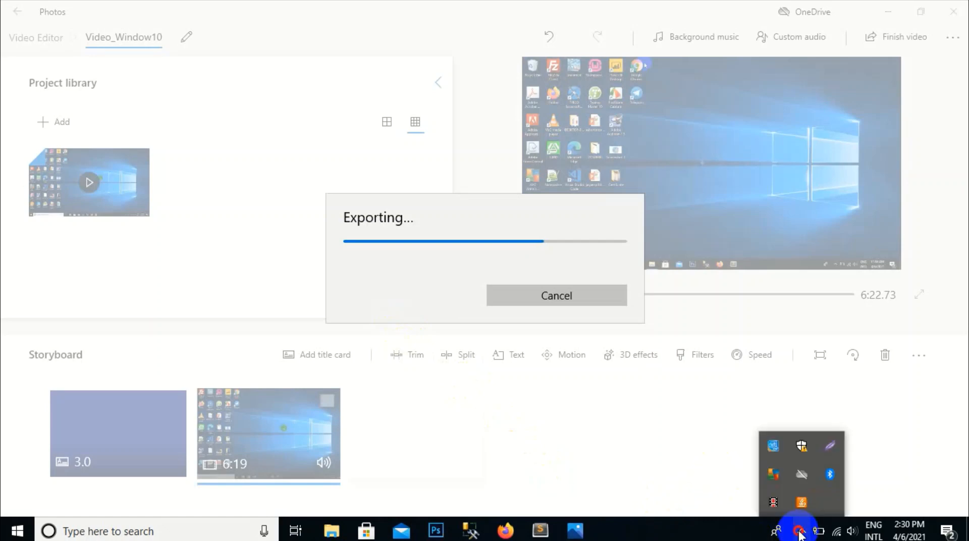
pyautogui.click(801, 534)
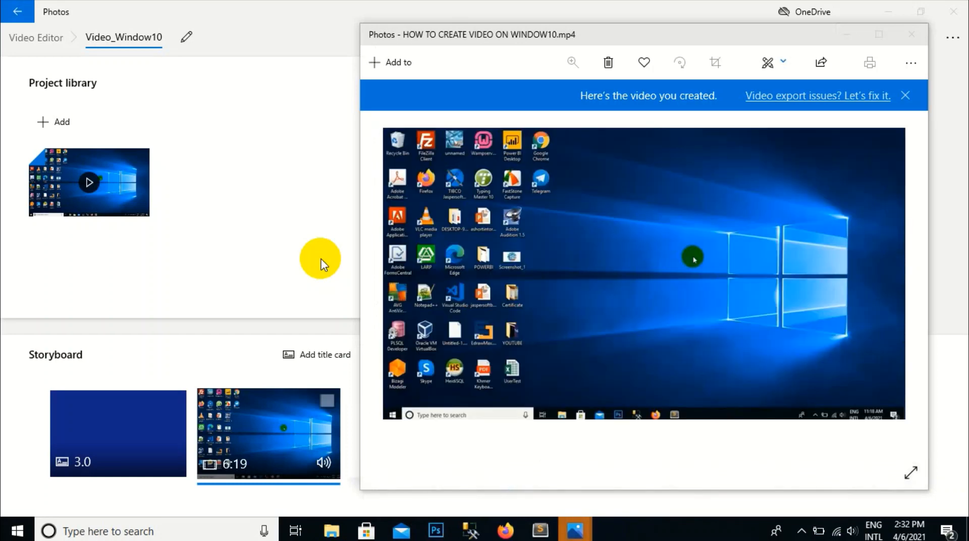
# Rewind the exported video to its start to check its playback, then close the preview and the video editor.
pyautogui.moveTo(432, 481)
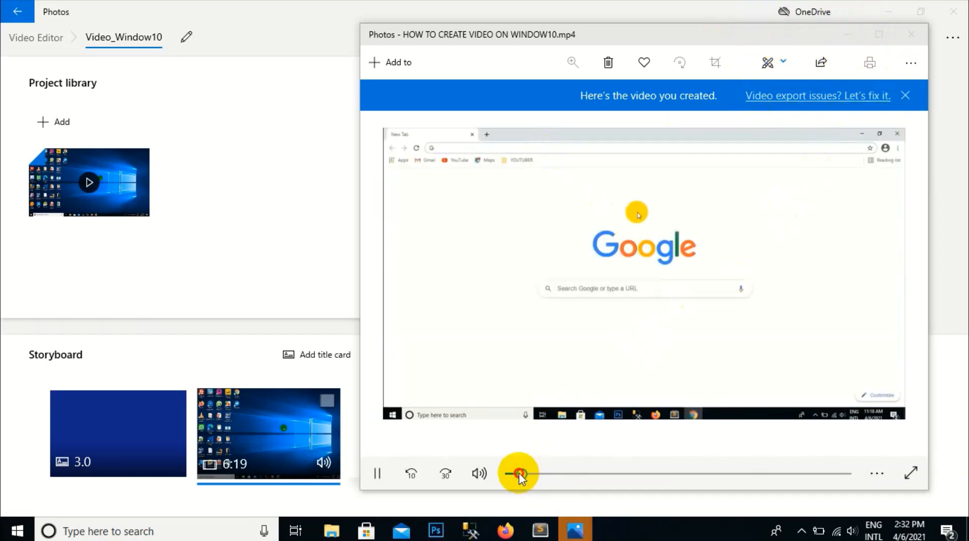
pyautogui.moveTo(521, 473); pyautogui.dragTo(500, 474)
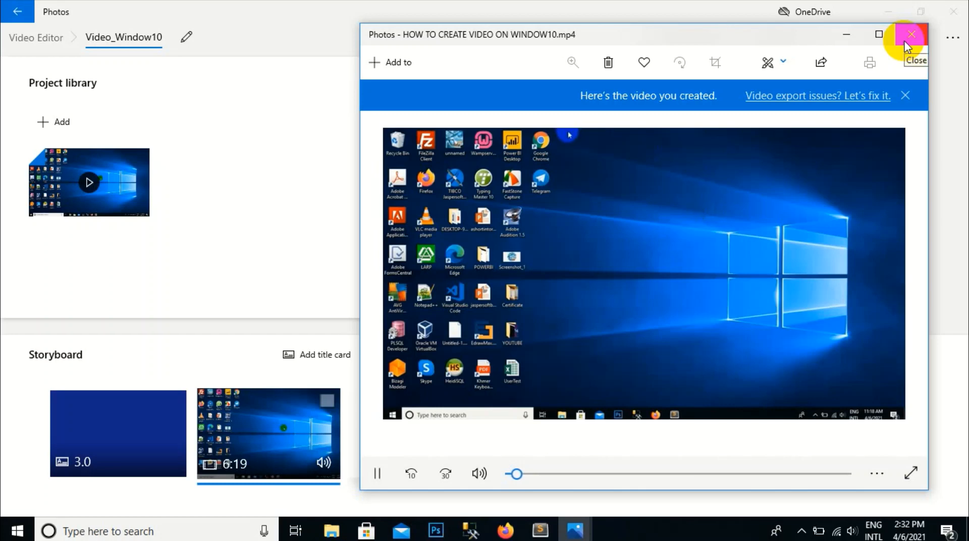
pyautogui.click(905, 45)
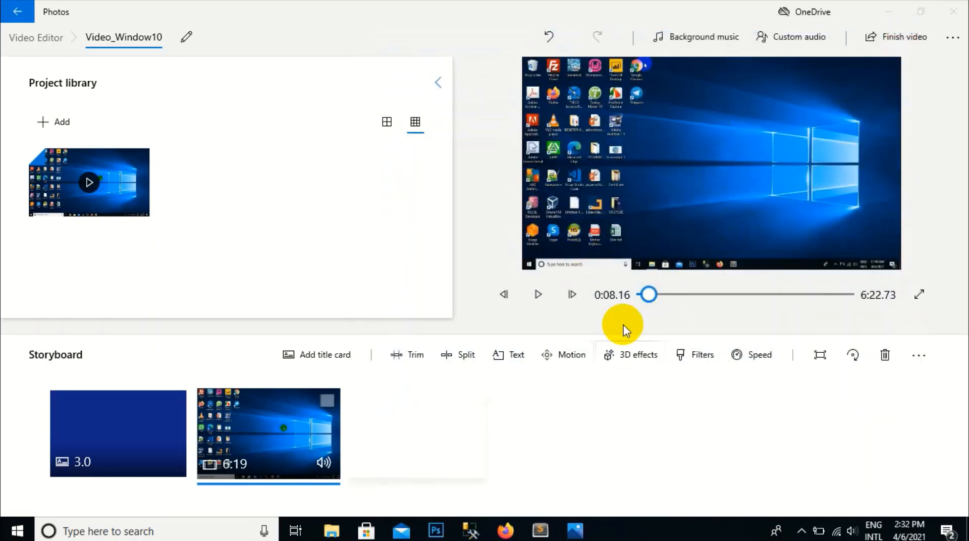
pyautogui.click(951, 17)
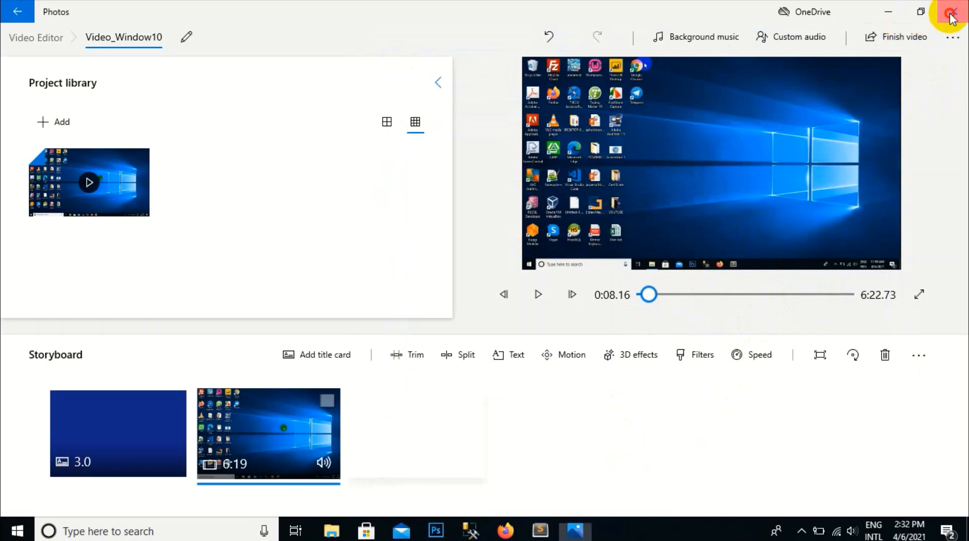